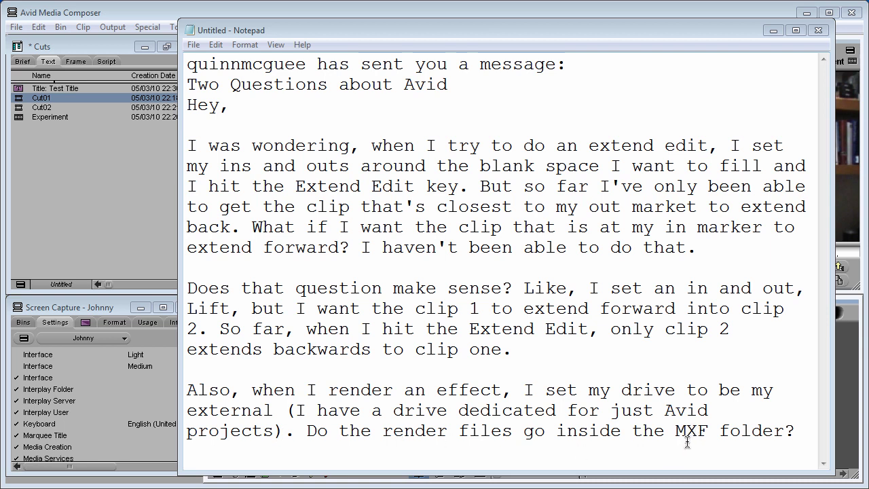
Remove the closing paragraph about render files and the MXF folder from the Notepad message.
drag(188, 390, 799, 438)
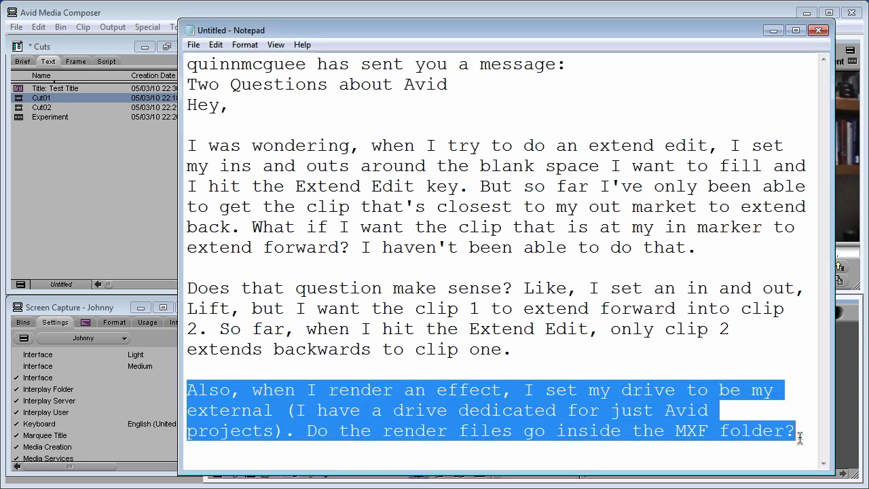
key(ctrl+x)
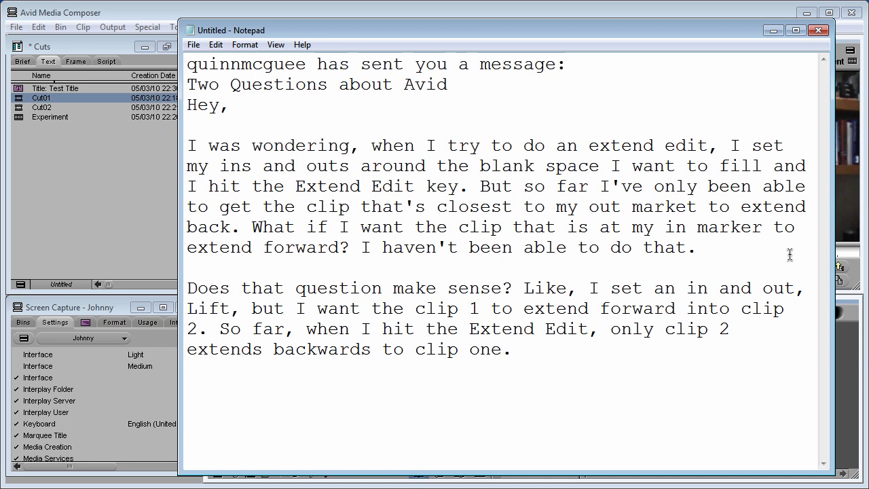
Load the Media Tool with drive Vermont (D:) and project Youtube Vids, toggling Master Clips.
click(775, 31)
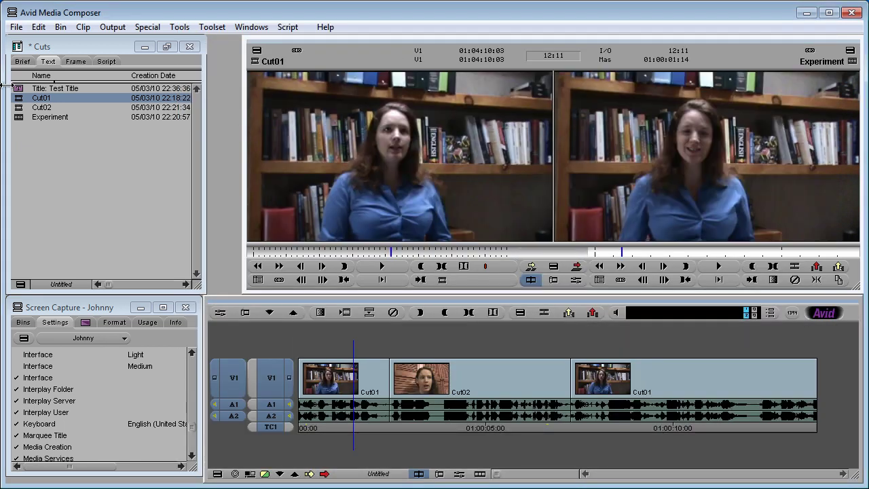
click(174, 29)
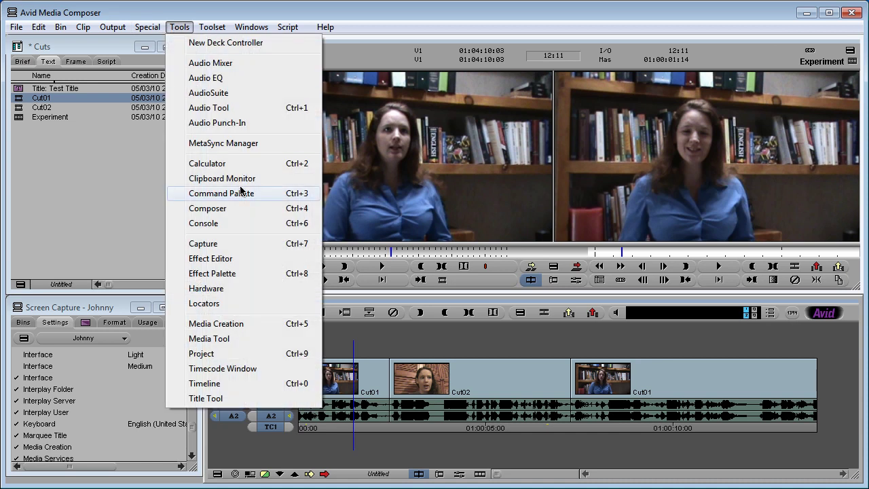
click(247, 341)
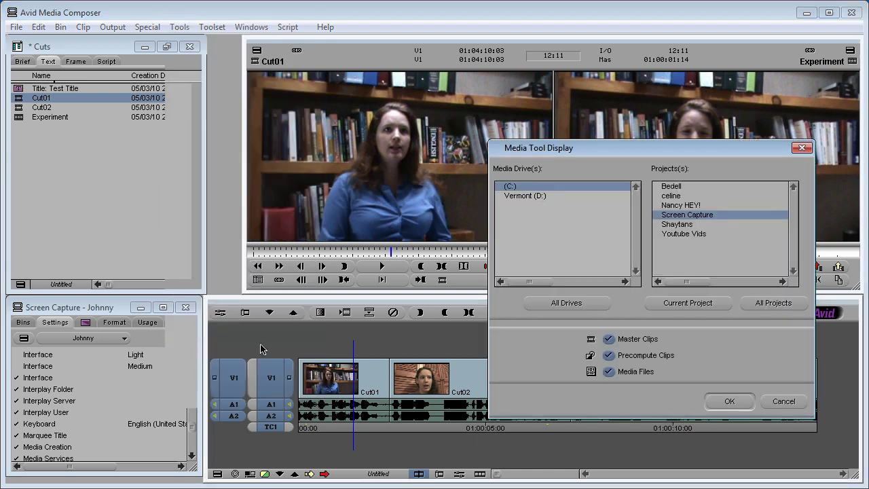
drag(589, 152, 529, 150)
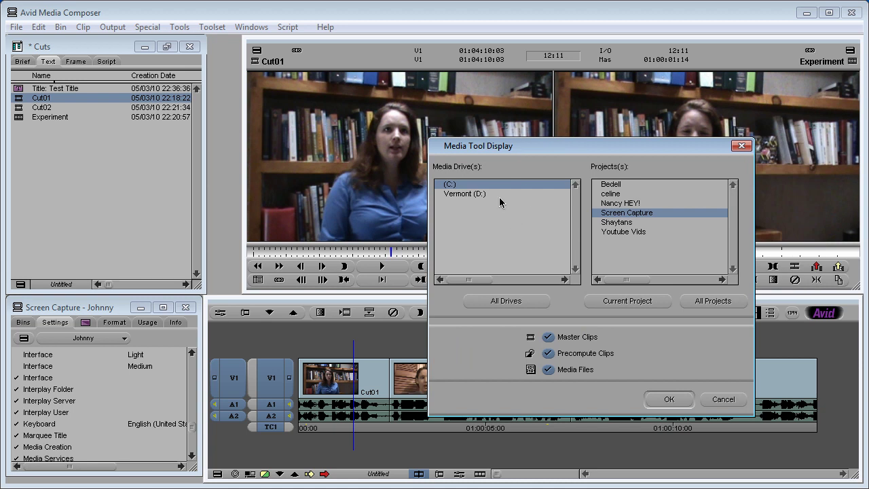
click(500, 196)
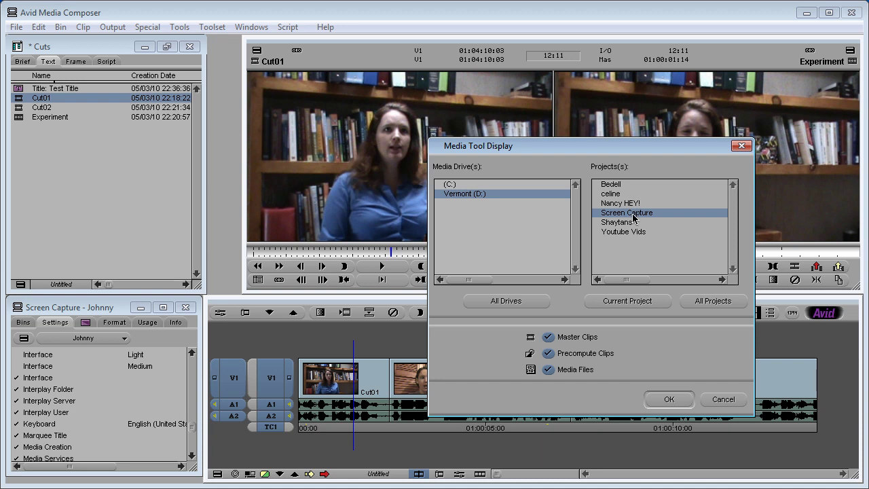
click(627, 232)
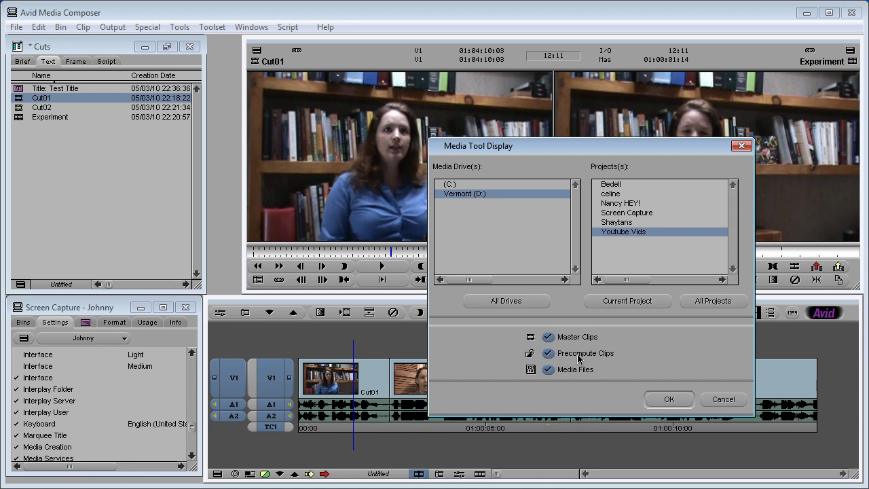
click(549, 338)
click(668, 399)
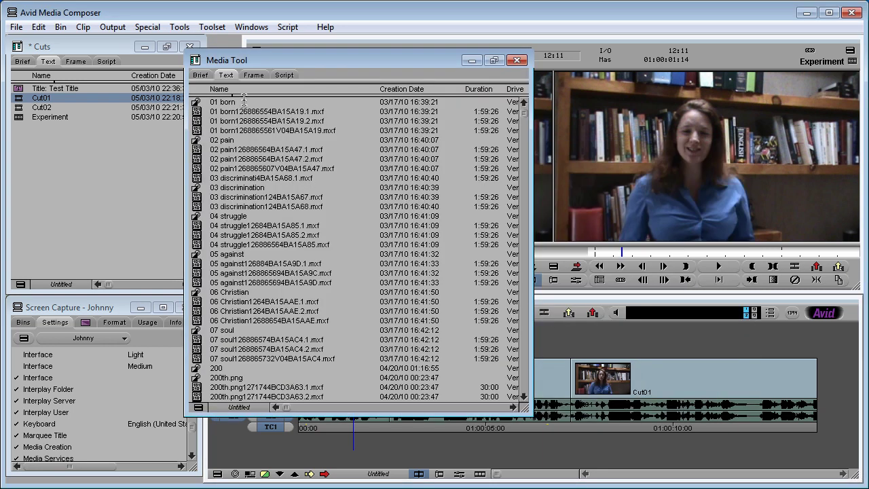
Select the three 04 struggle media files for deletion, then cancel the Delete Media prompt.
mouse_move(524, 119)
mouse_down()
mouse_move(528, 401)
mouse_move(521, 101)
mouse_up()
drag(200, 228, 200, 252)
key(Delete)
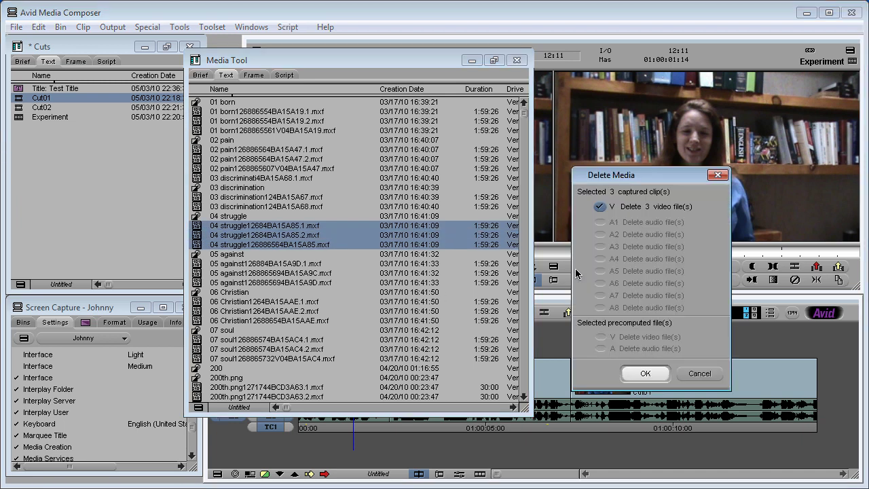
drag(643, 178, 401, 141)
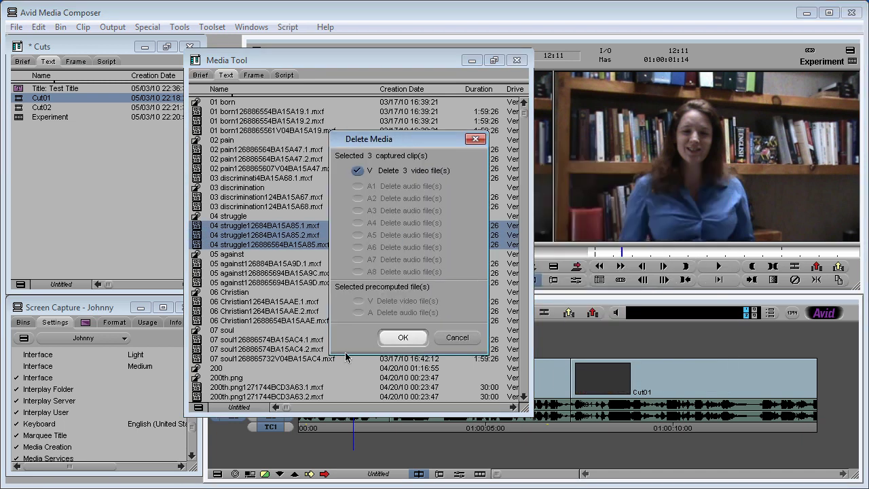
click(451, 338)
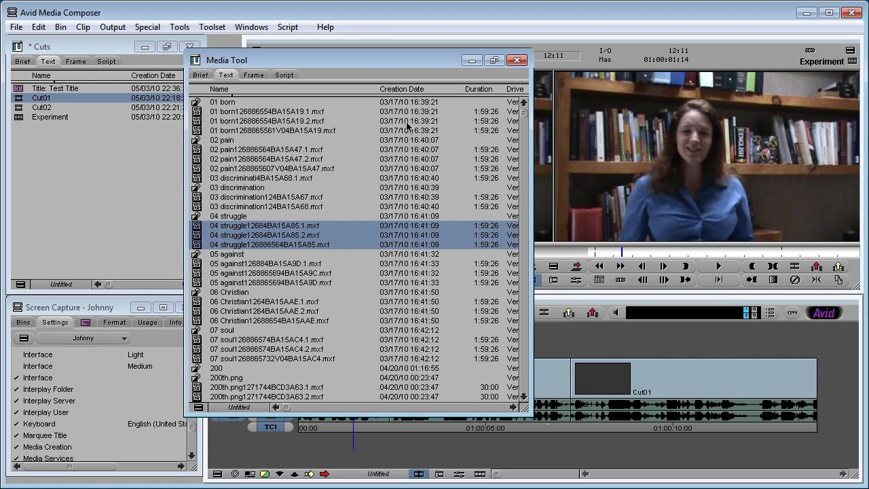
click(516, 60)
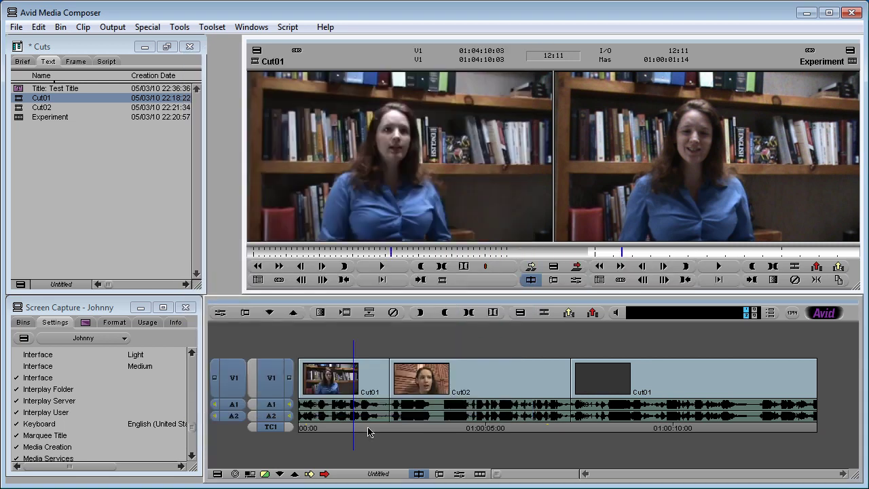
key(super+e)
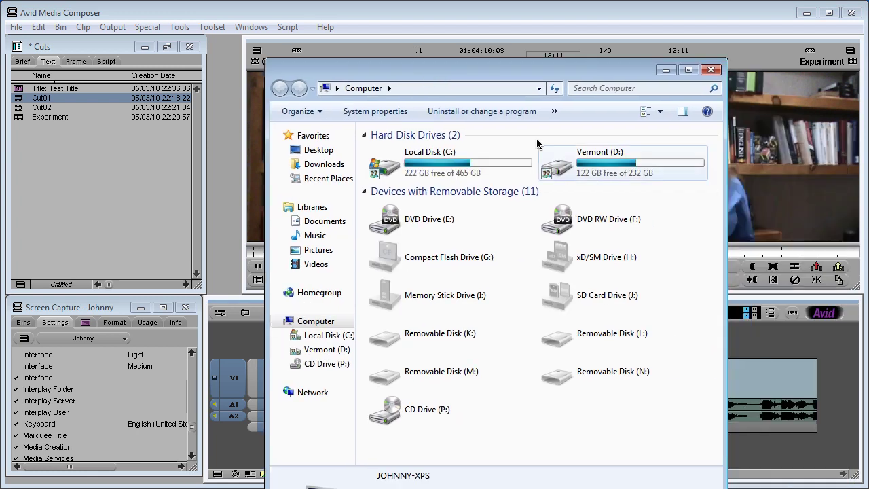
click(619, 173)
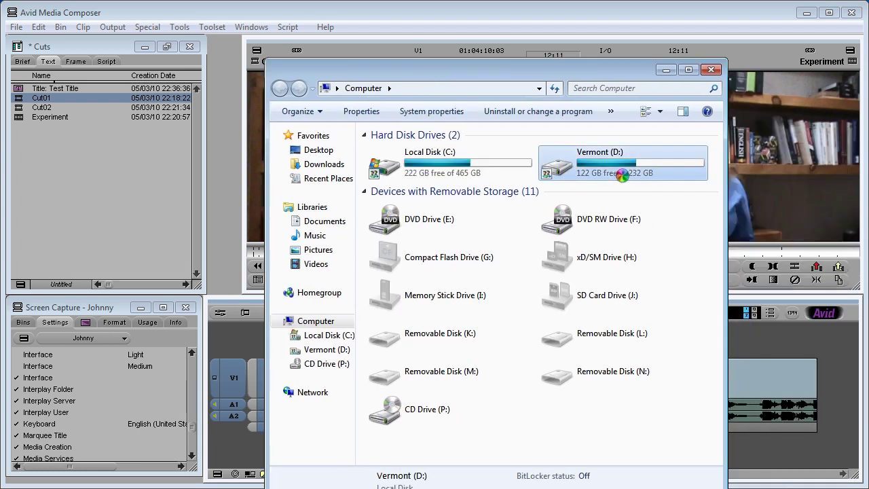
double_click(618, 175)
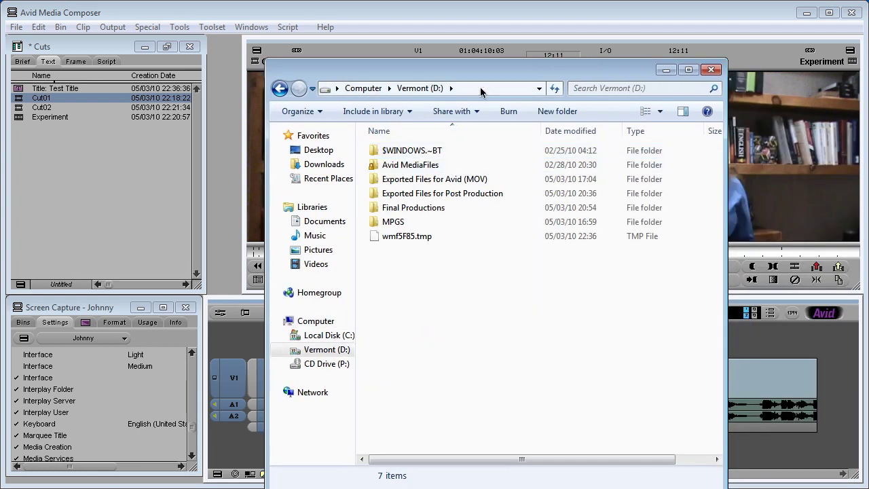
drag(479, 65, 438, 68)
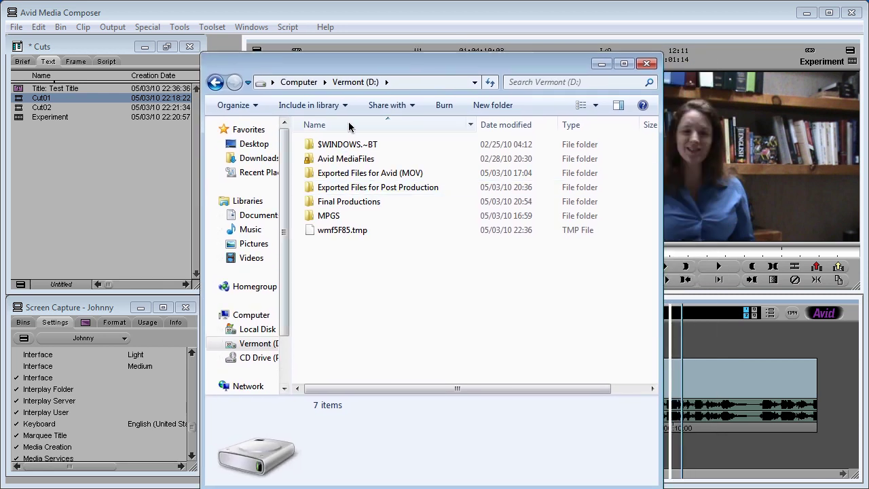
double_click(339, 160)
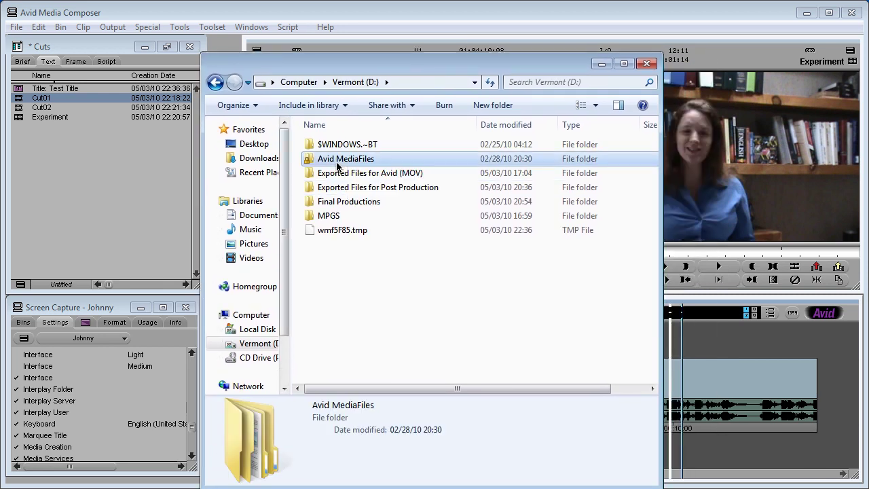
double_click(330, 149)
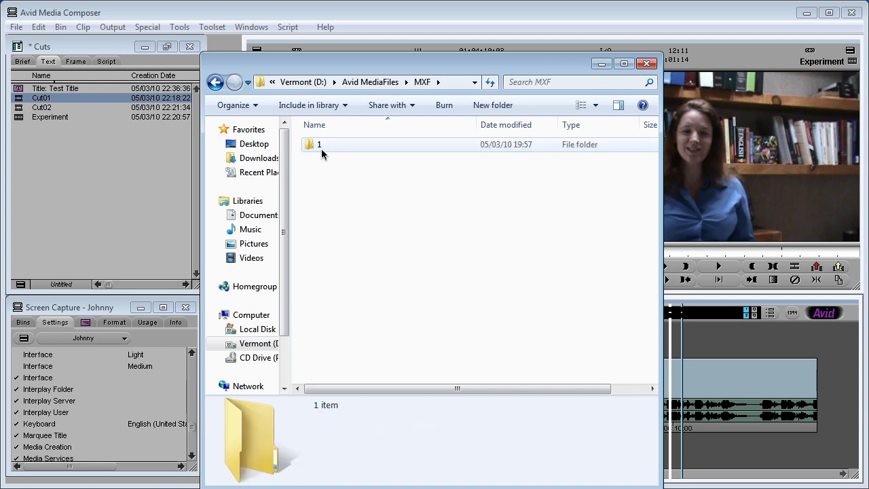
double_click(319, 146)
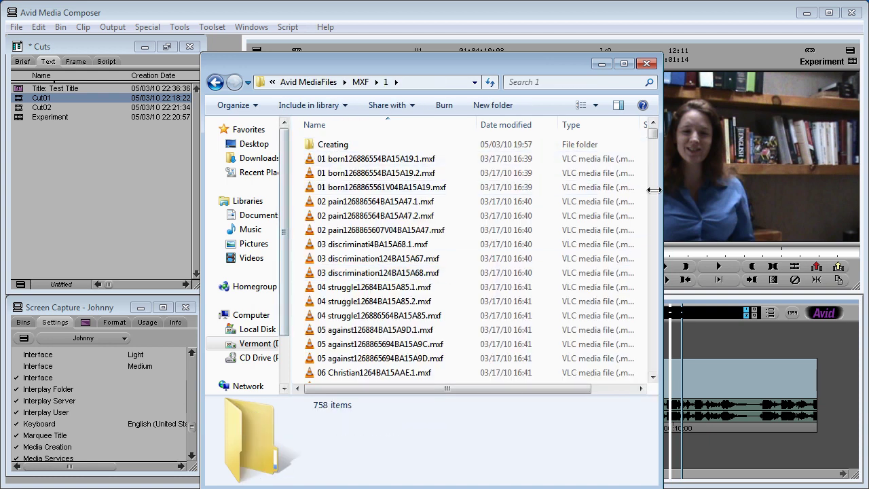
drag(657, 136, 627, 116)
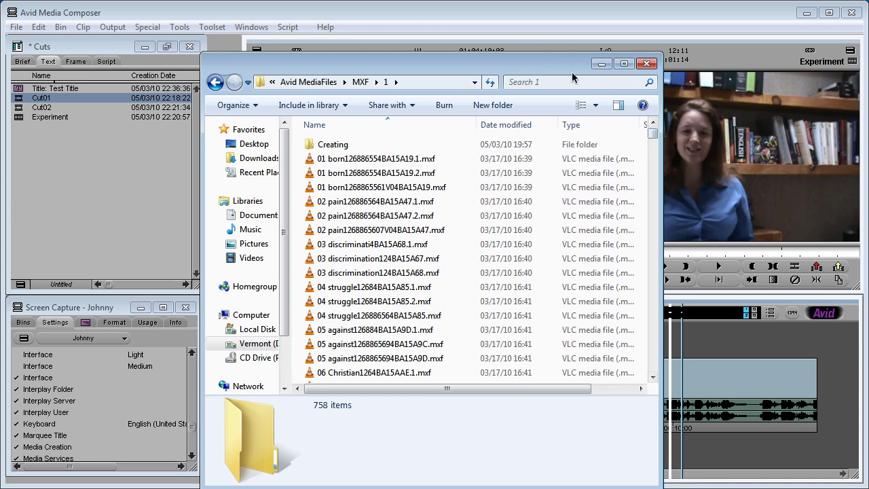
drag(576, 63, 577, 49)
click(645, 50)
click(179, 27)
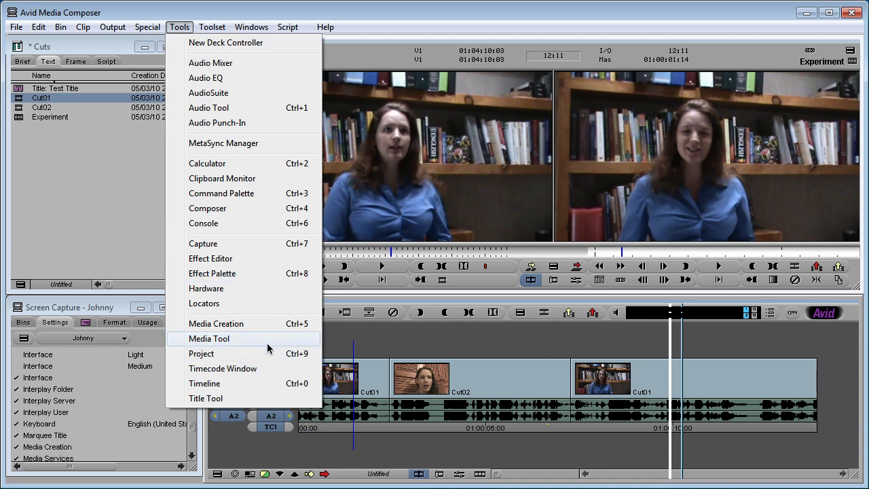
click(191, 29)
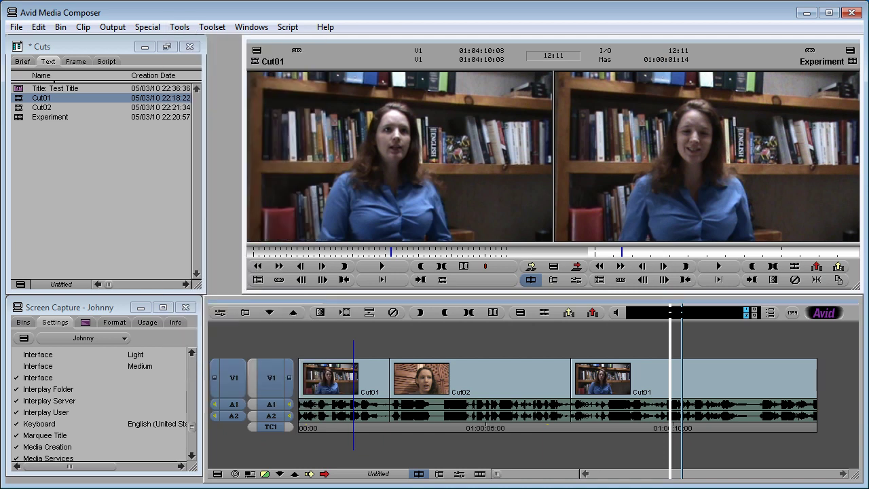
Check the 'Extend Edit' wording in the viewer's message, then return to Media Composer.
key(alt+Tab)
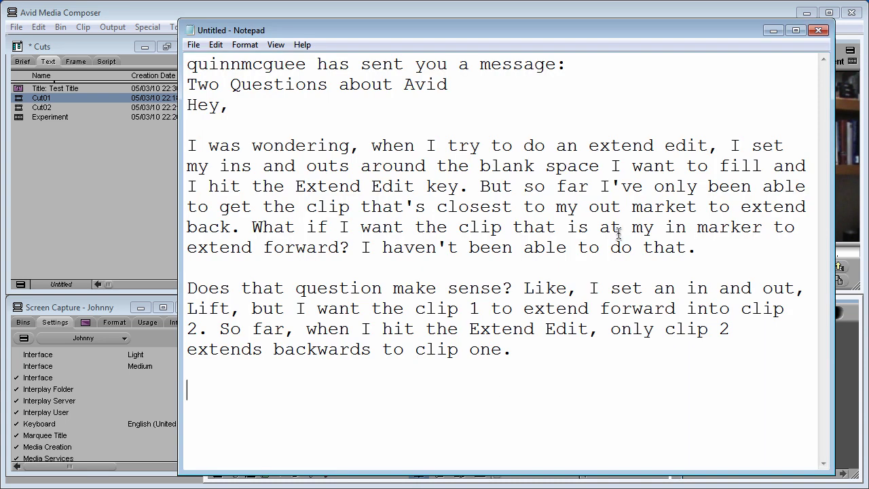
drag(283, 187, 416, 188)
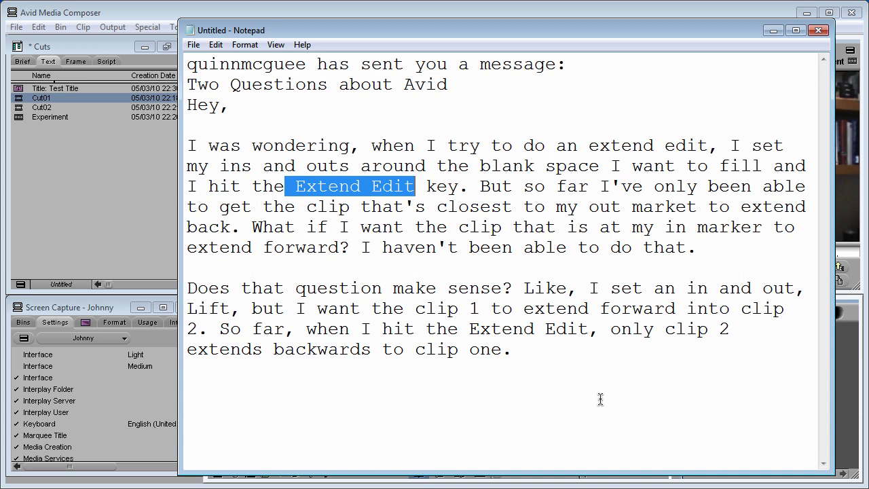
click(773, 31)
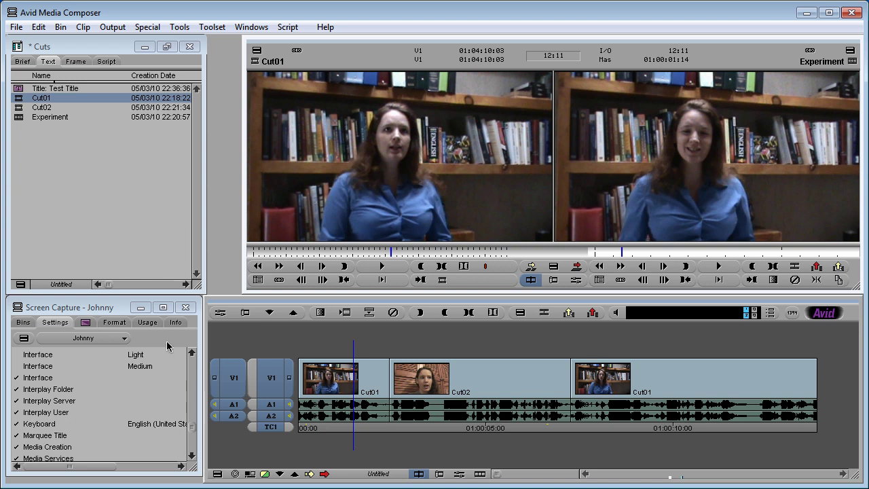
click(86, 323)
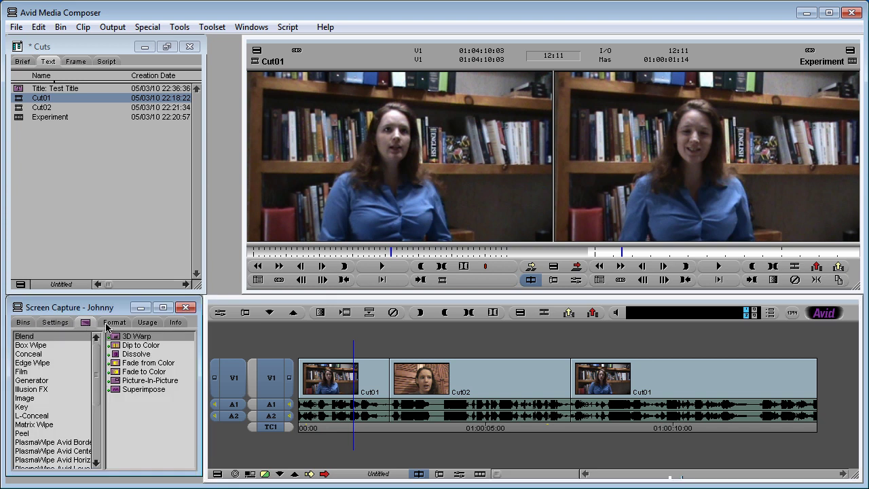
click(56, 322)
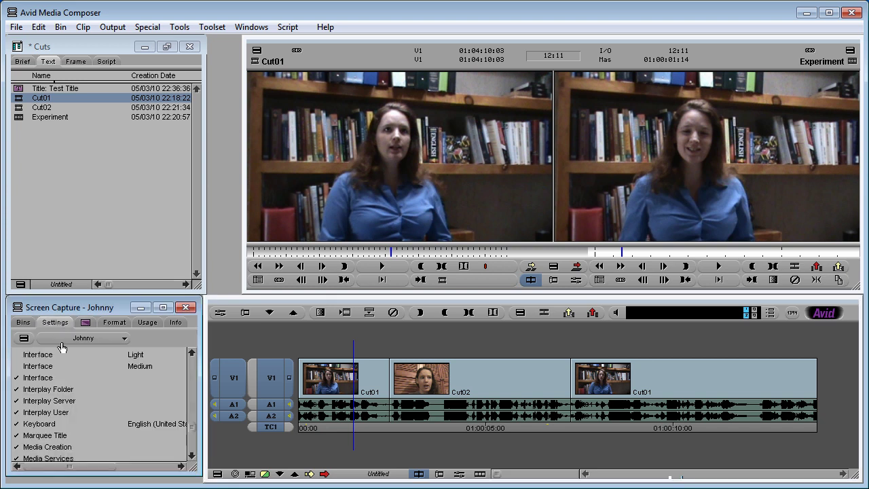
double_click(53, 424)
drag(528, 205, 358, 303)
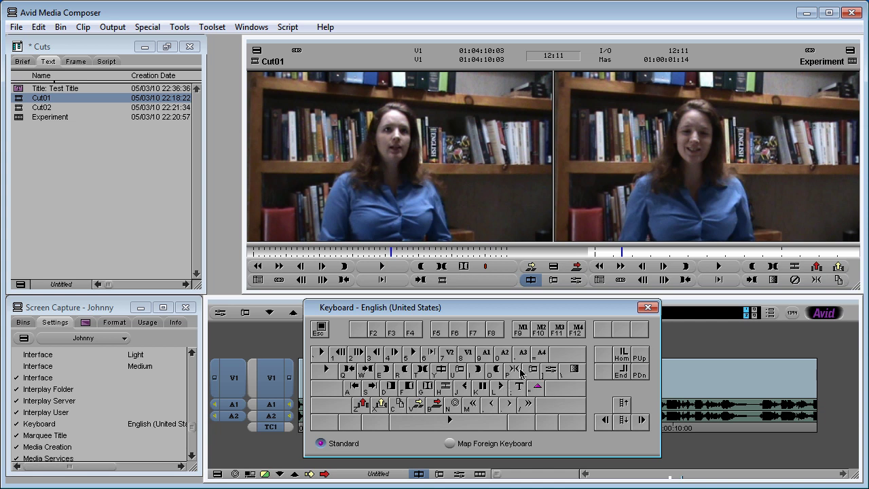
click(647, 307)
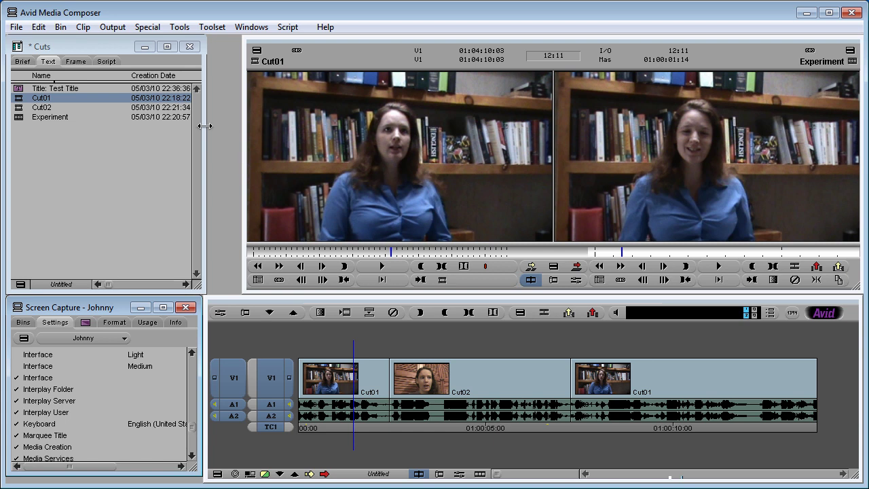
Map the Extend command from the Command Palette's Trim tab onto a timeline toolbar button.
click(174, 28)
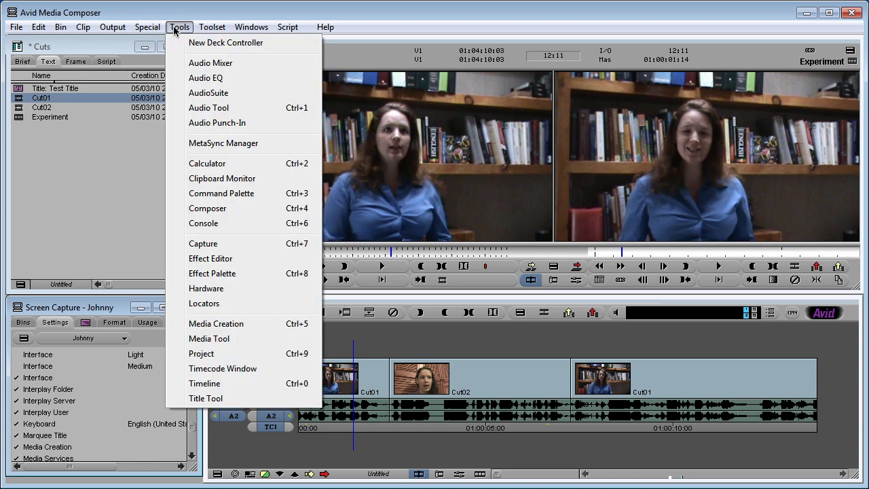
click(278, 197)
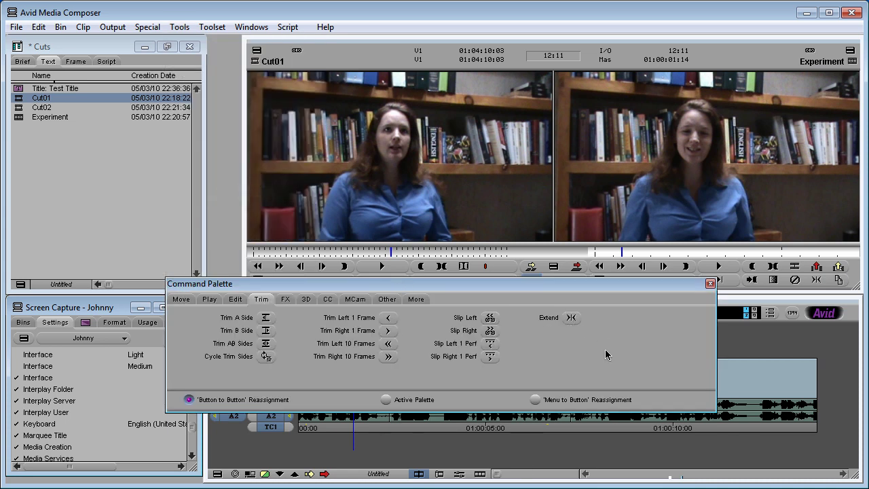
drag(555, 285, 594, 325)
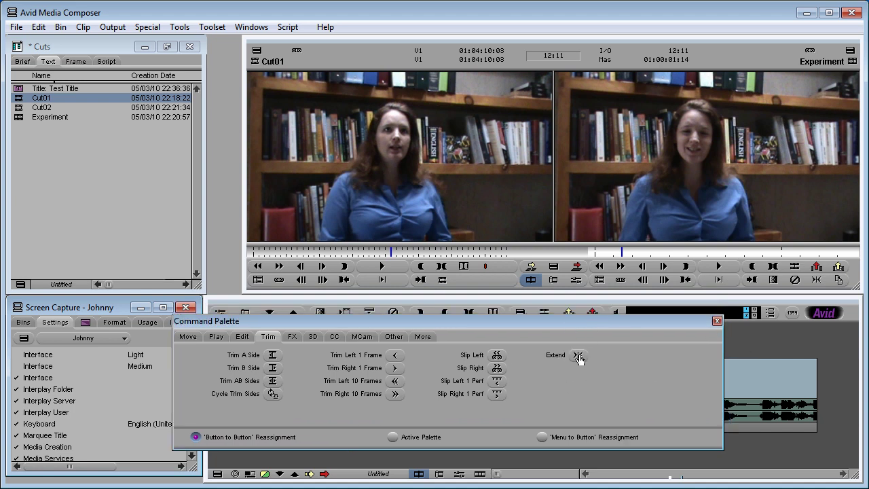
drag(562, 326, 569, 348)
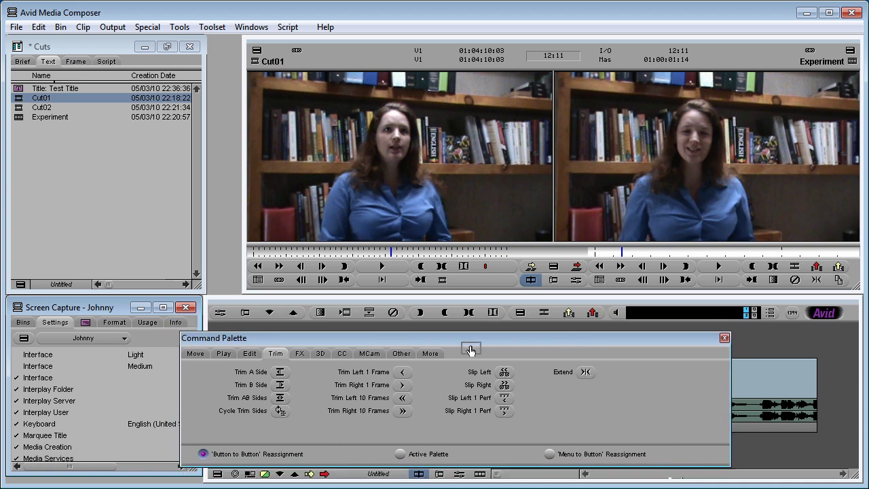
drag(406, 360, 320, 313)
drag(676, 338, 664, 329)
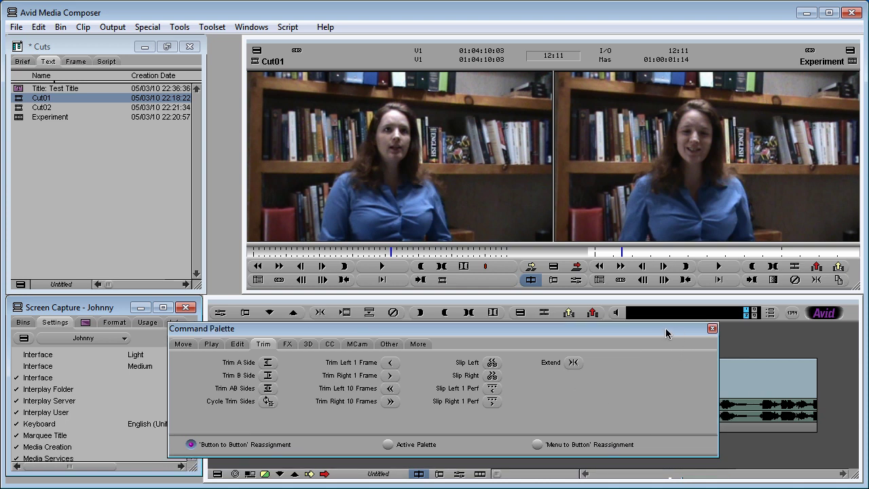
click(712, 329)
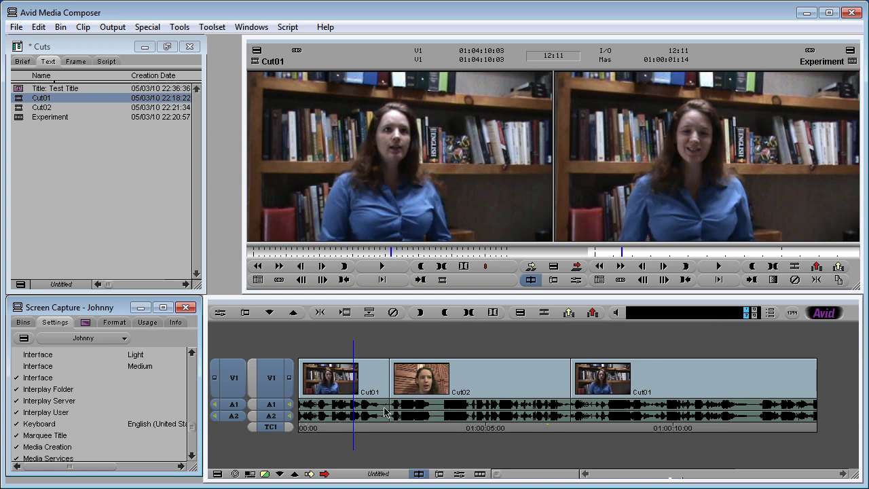
drag(353, 410, 331, 417)
drag(368, 396, 348, 422)
key(space)
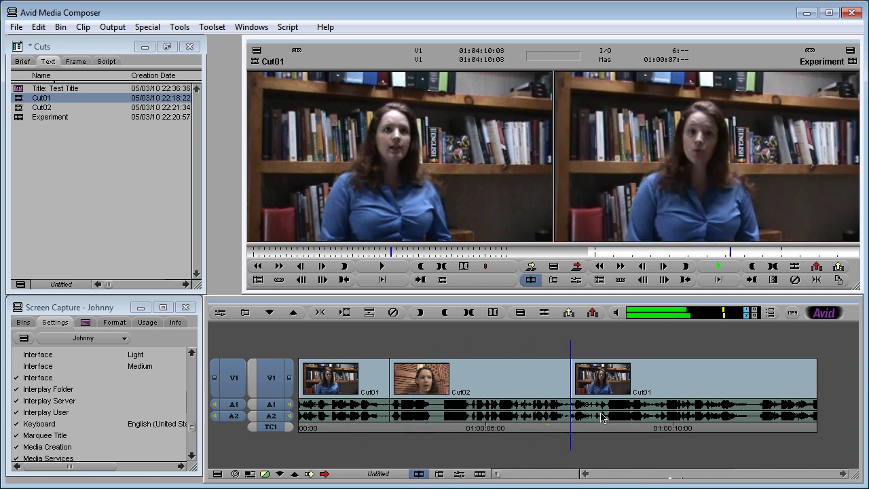
key(space)
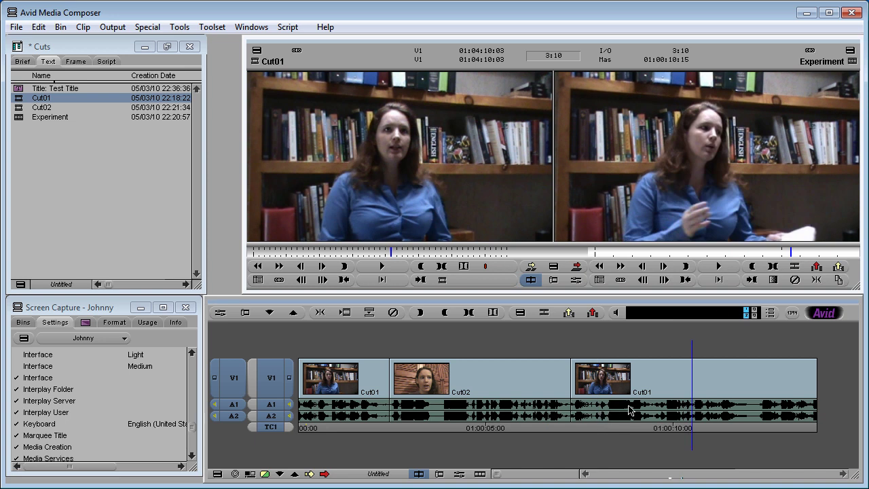
drag(638, 416, 568, 430)
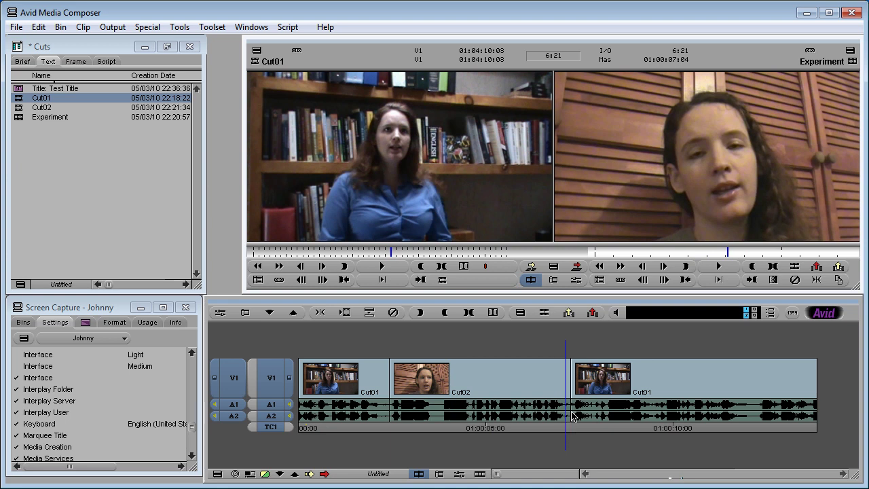
drag(577, 412, 573, 412)
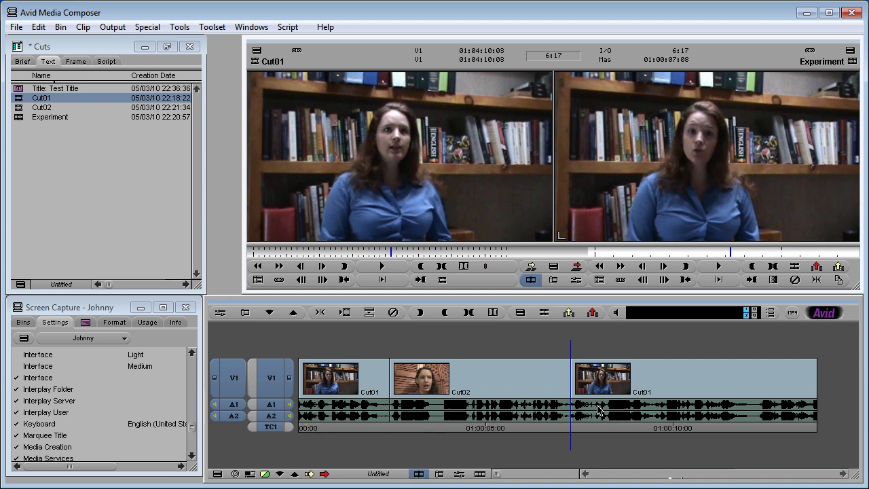
Trim the outgoing Cut02 side at the Cut02–Cut01 cut to lengthen Cut02 by several frames.
click(439, 474)
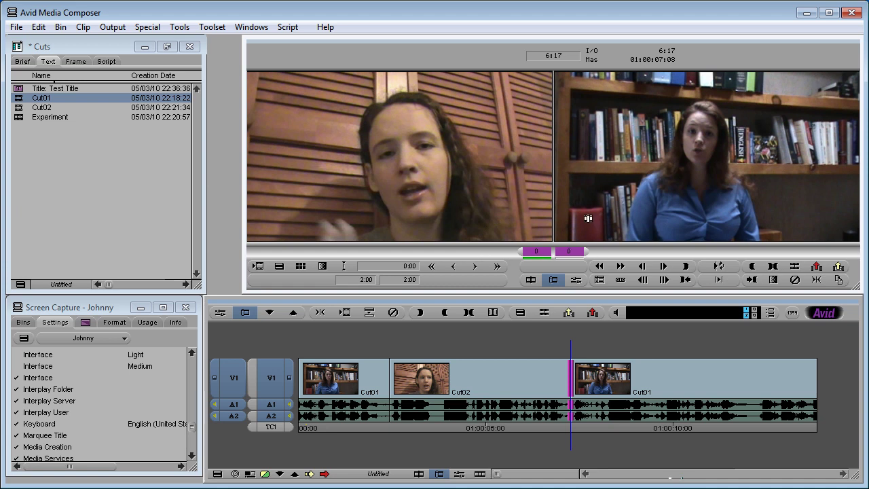
click(479, 207)
click(475, 266)
click(474, 266)
click(474, 266)
click(475, 266)
click(475, 266)
click(497, 266)
click(497, 266)
click(497, 266)
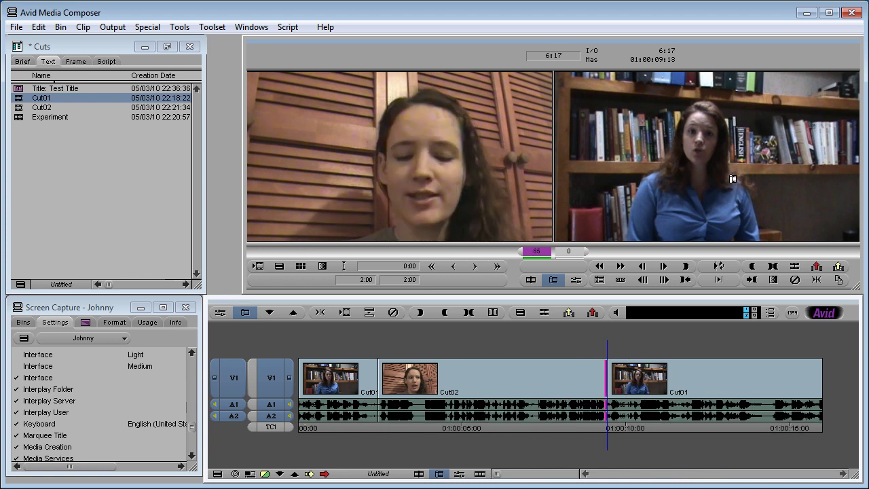
Roll the Cut02/Cut01 edit ten frames later and exit trim mode.
click(667, 185)
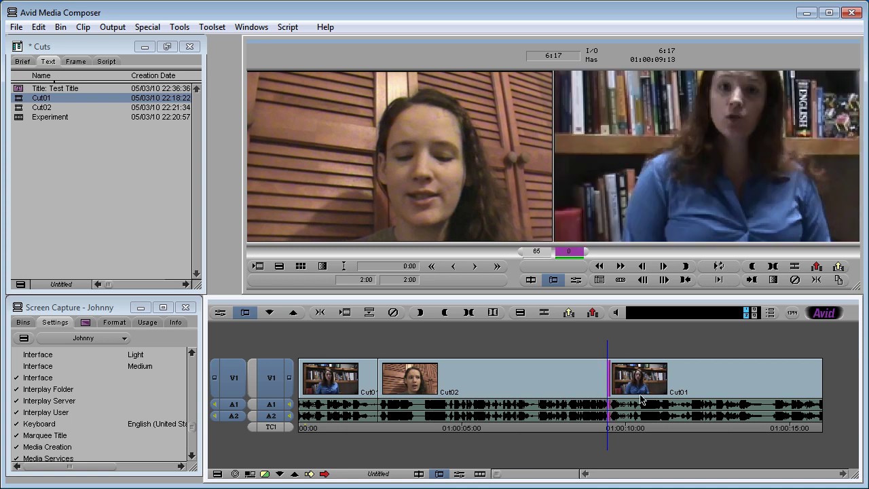
click(440, 475)
click(439, 474)
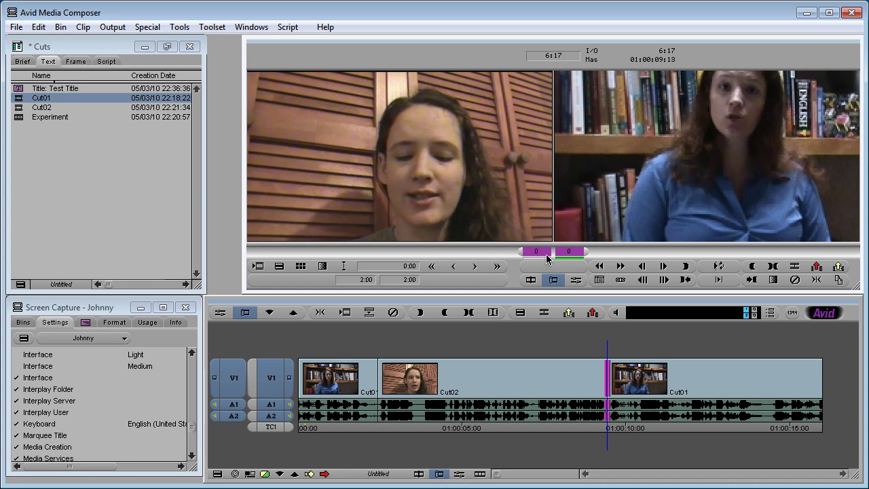
click(497, 267)
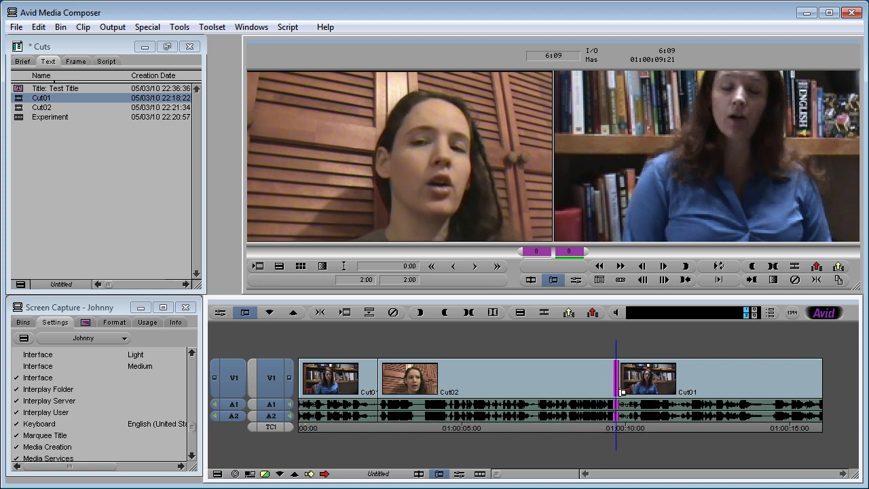
click(483, 217)
click(569, 252)
click(440, 475)
click(601, 419)
drag(603, 421, 591, 405)
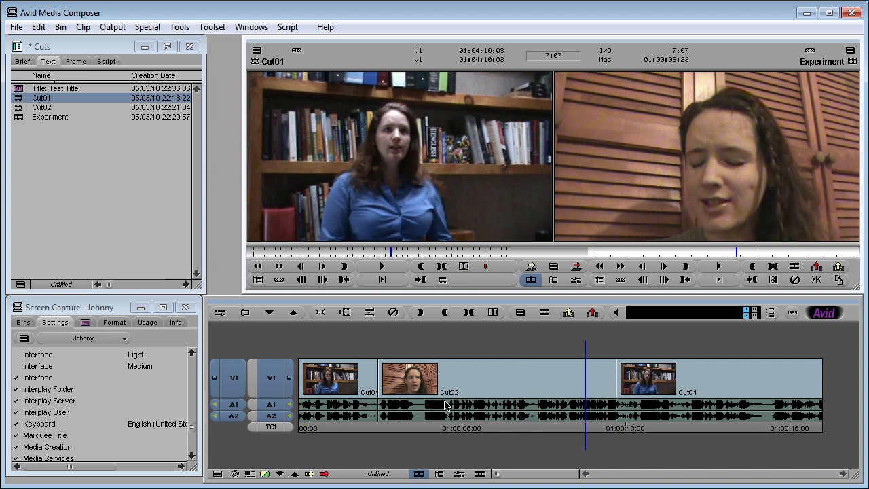
drag(380, 409, 425, 403)
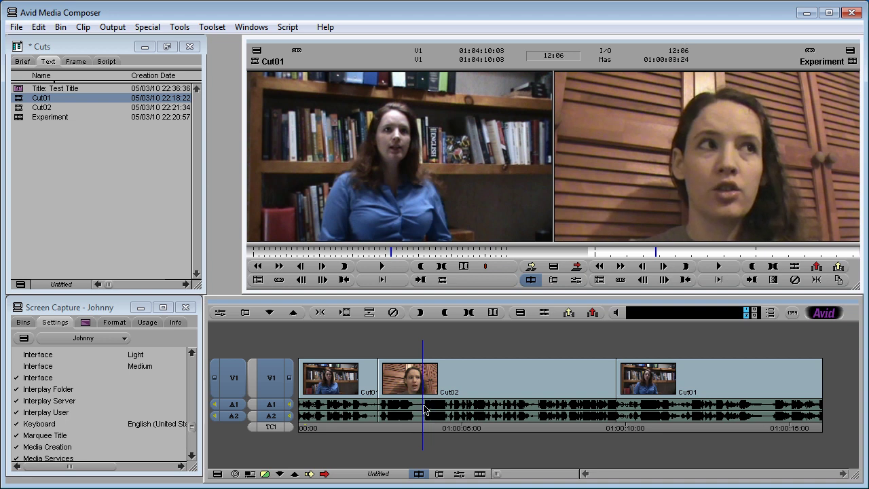
key(Right)
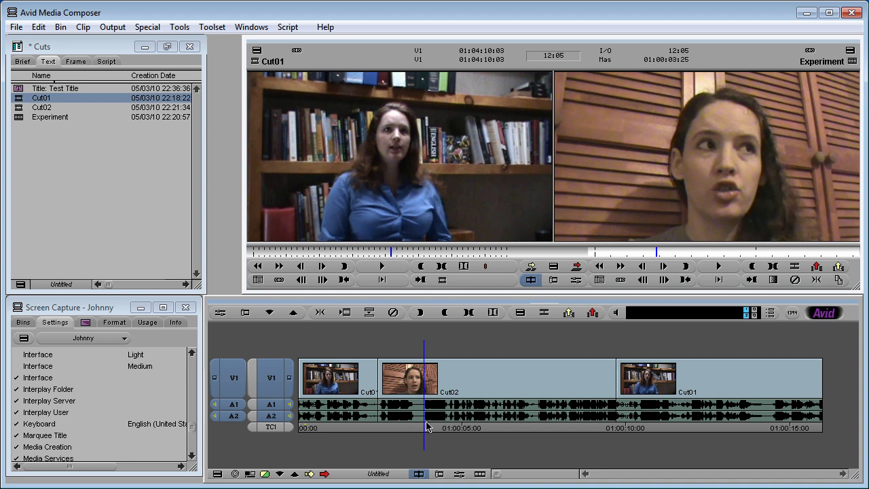
Split Cut02 with an add edit near 01:00:04:00.
click(543, 312)
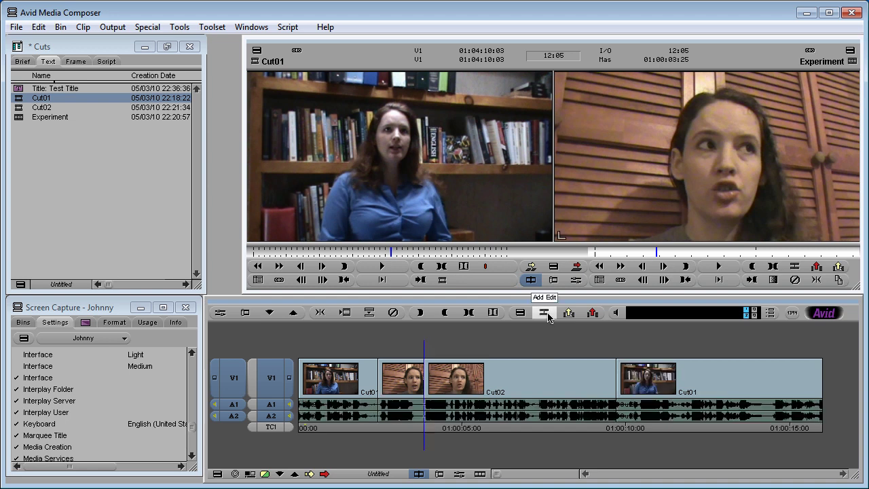
click(430, 421)
click(432, 384)
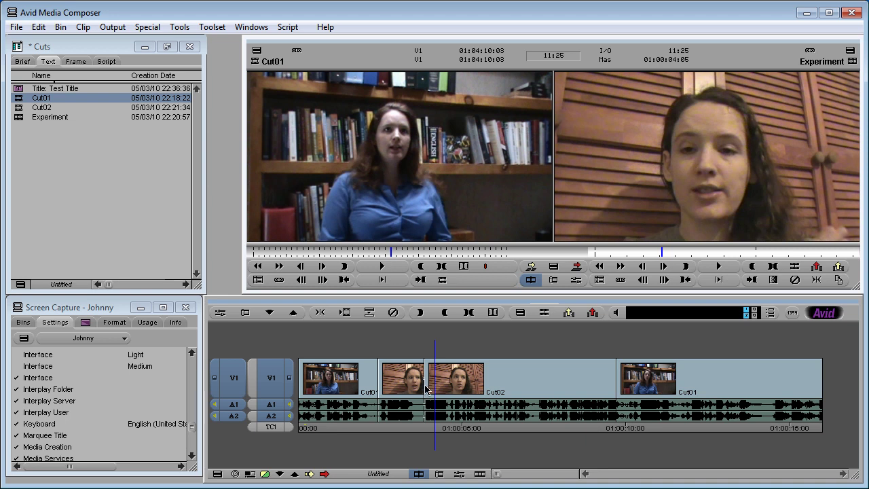
click(400, 392)
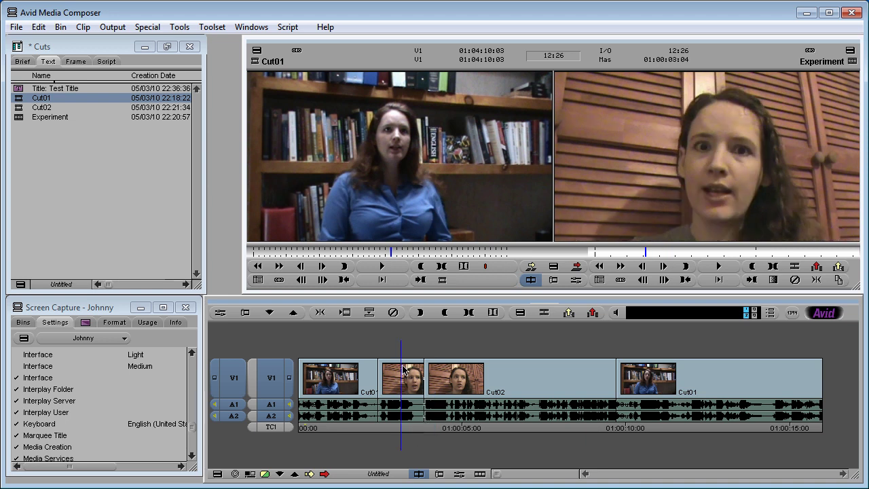
Mark In and Out around the short opening piece, review it, and park inside it.
click(469, 313)
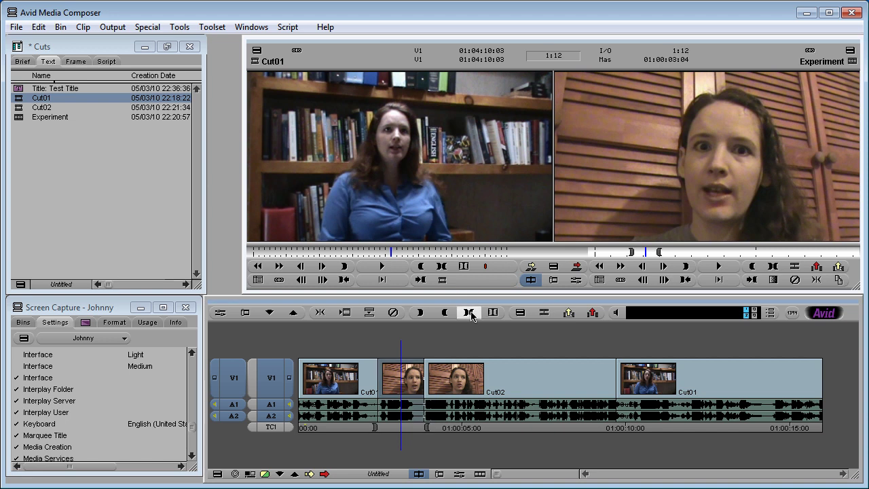
mouse_move(427, 414)
mouse_down()
mouse_move(410, 420)
mouse_move(419, 413)
mouse_up()
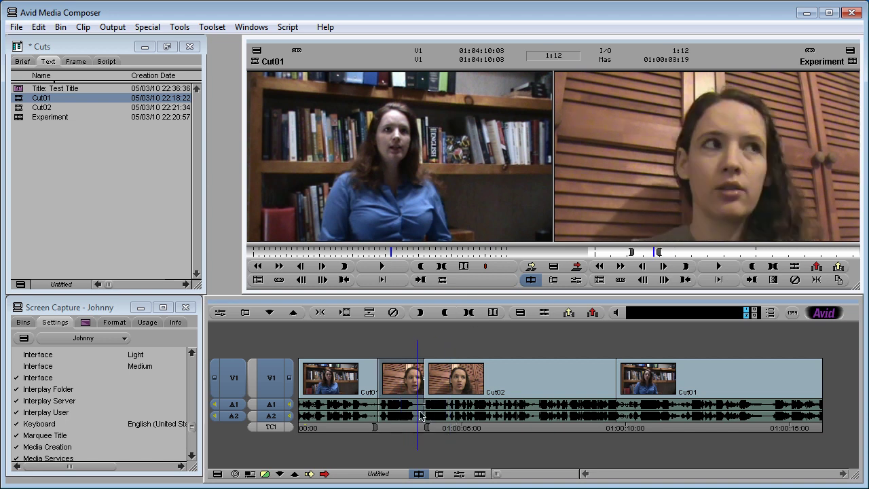
click(379, 386)
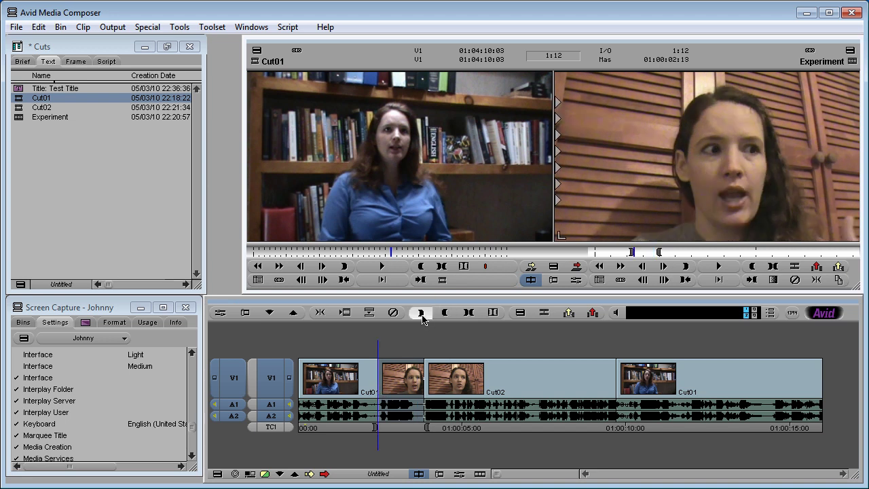
click(435, 388)
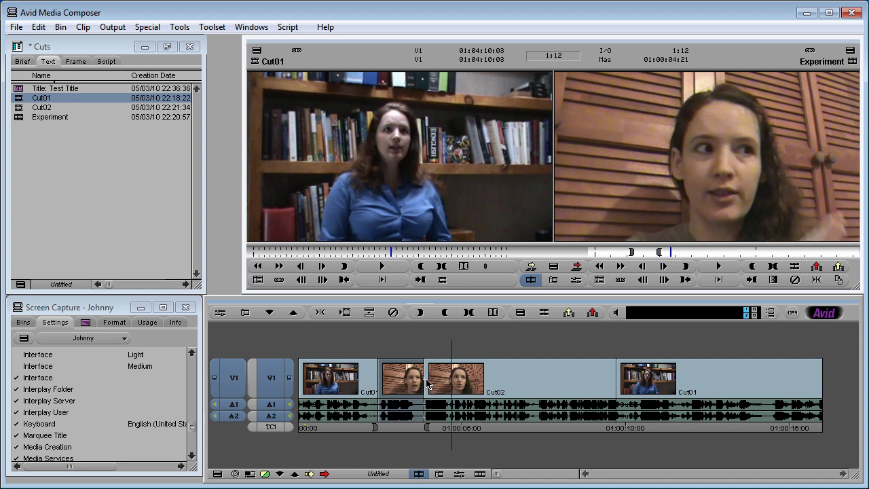
click(426, 383)
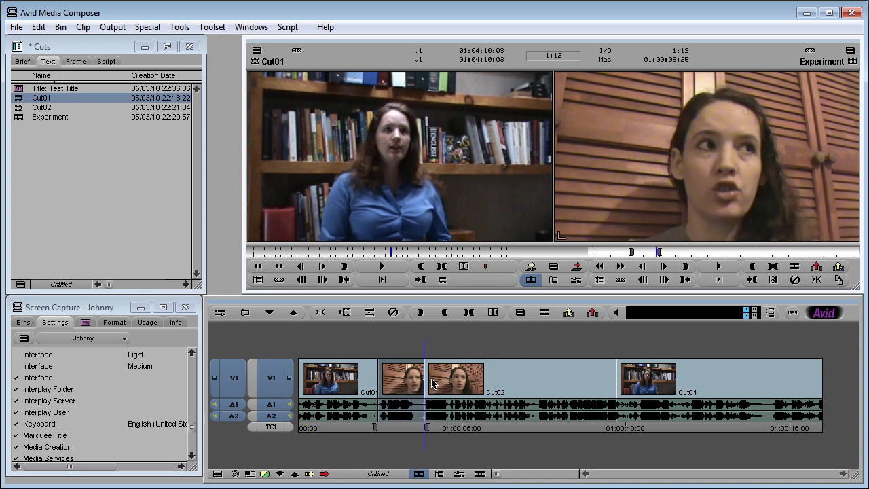
key(Left)
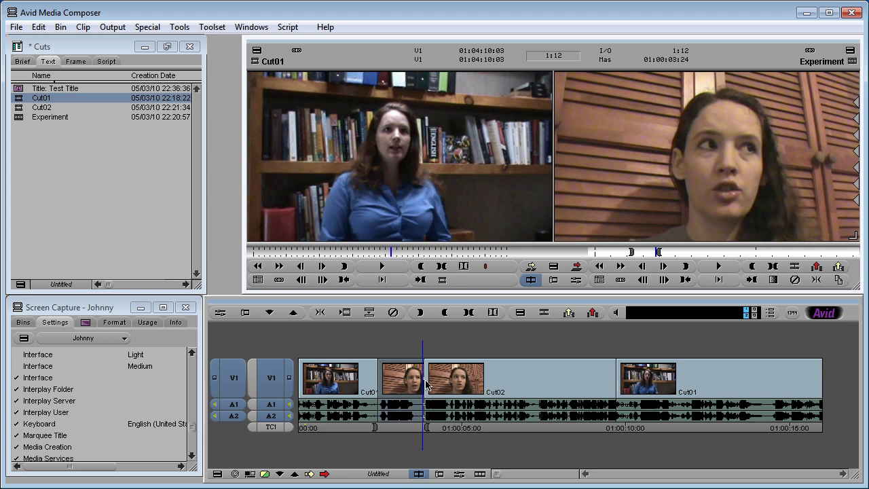
click(401, 397)
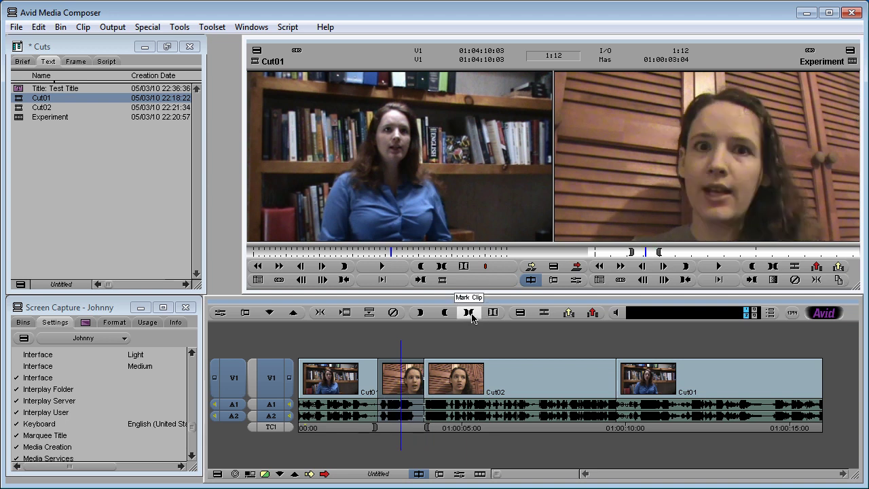
click(405, 401)
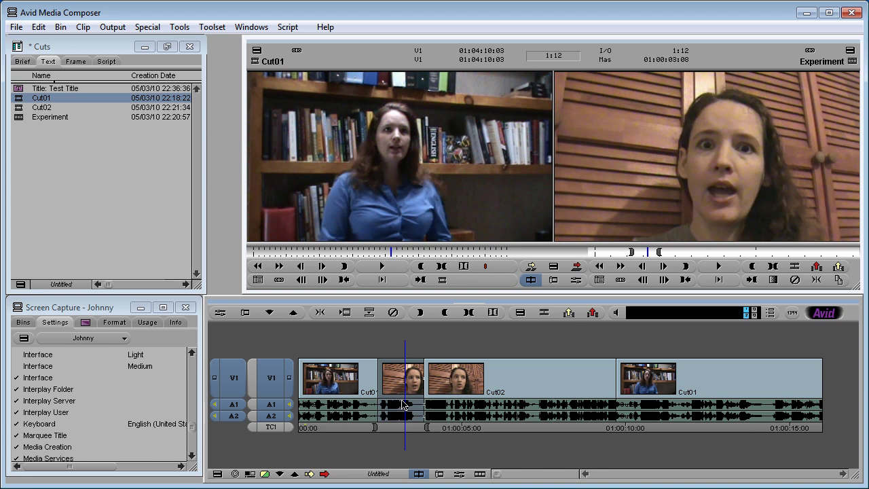
Lift the marked short clip with Z, leaving a black gap, and clear the marks.
key(z)
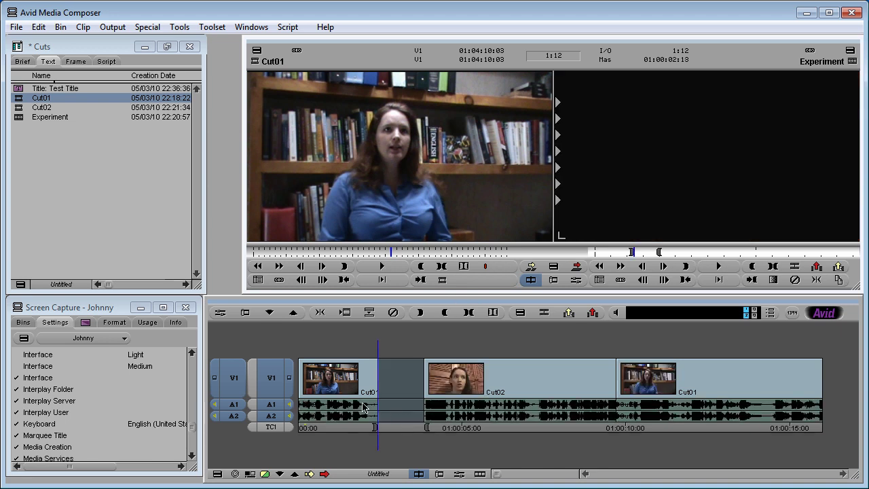
drag(382, 401, 406, 409)
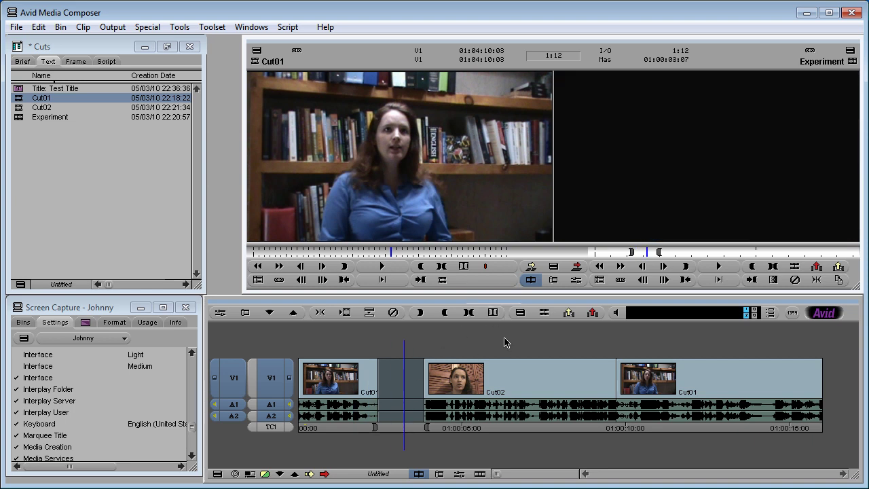
click(493, 313)
mouse_move(412, 399)
mouse_down()
mouse_move(384, 411)
mouse_move(407, 413)
mouse_move(358, 397)
mouse_move(363, 386)
mouse_move(436, 399)
mouse_move(416, 405)
mouse_up()
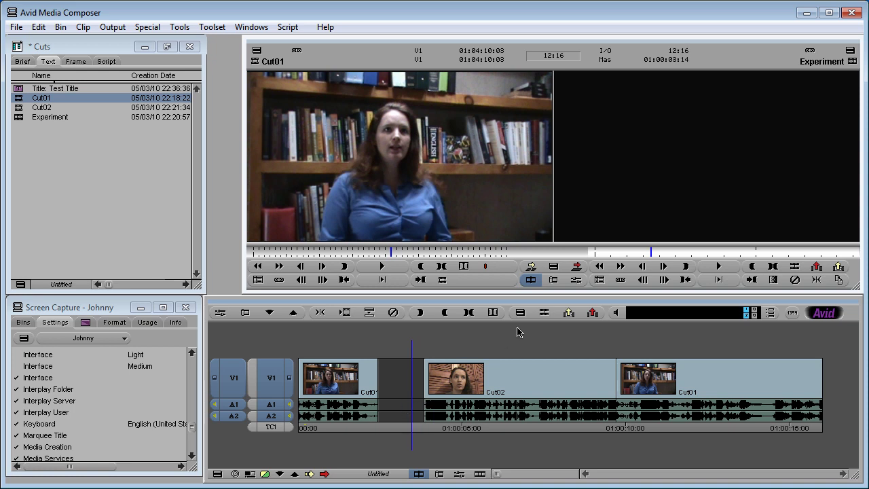
Mark the gap, clear its In, and Extend Cut01 forward so it reaches Cut02.
click(468, 313)
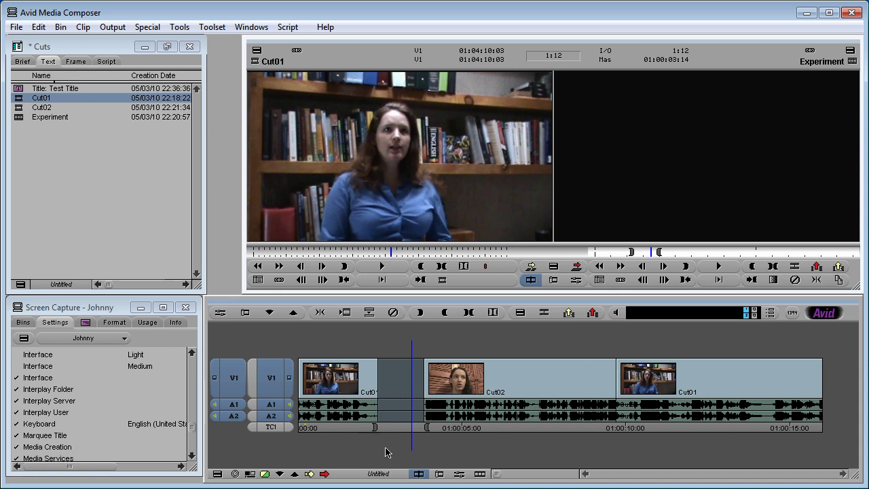
key(d)
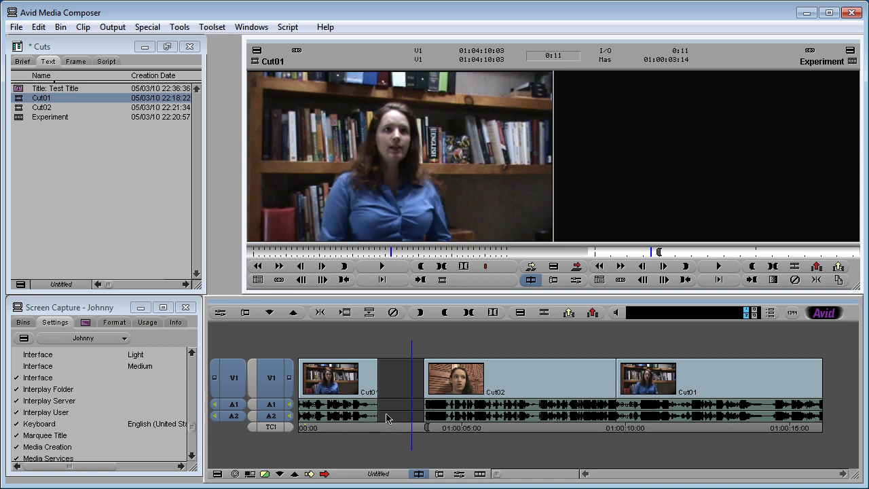
drag(388, 417, 369, 437)
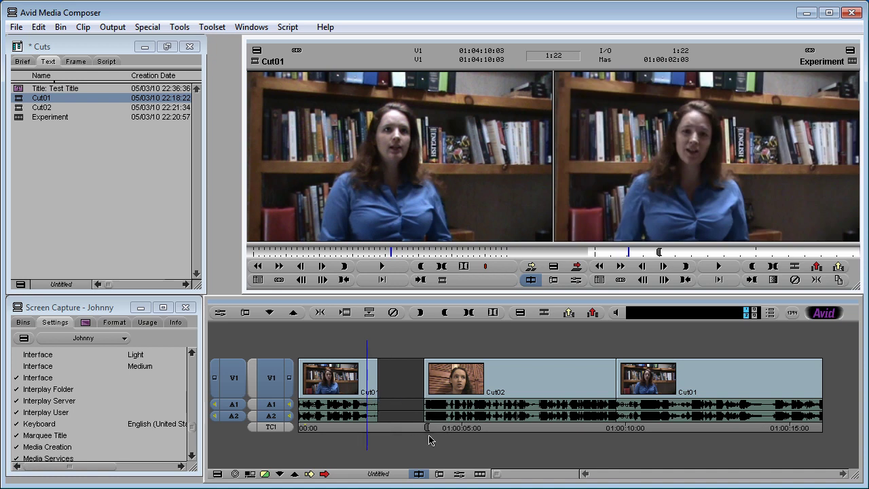
click(319, 312)
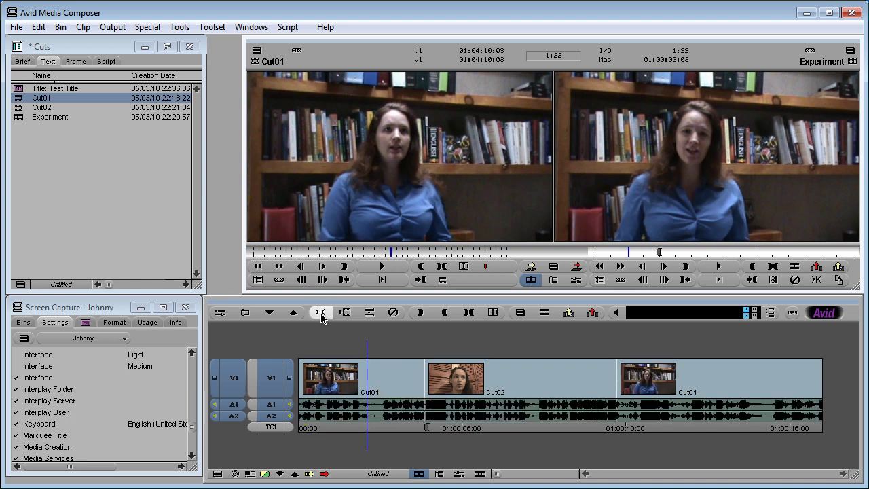
drag(373, 421, 399, 399)
Undo the Cut01 extension and park the playhead at the head of the gap.
key(ctrl+z)
click(441, 400)
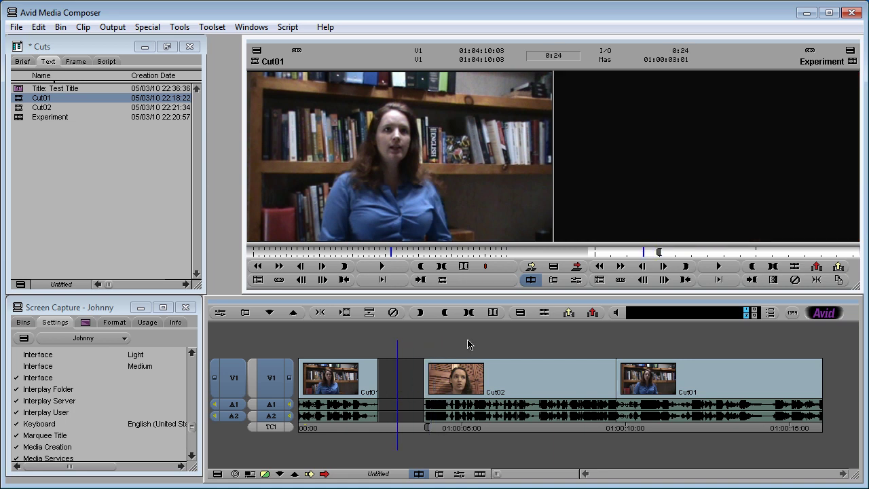
click(496, 315)
drag(456, 414, 377, 416)
click(396, 400)
ctrl+click(384, 401)
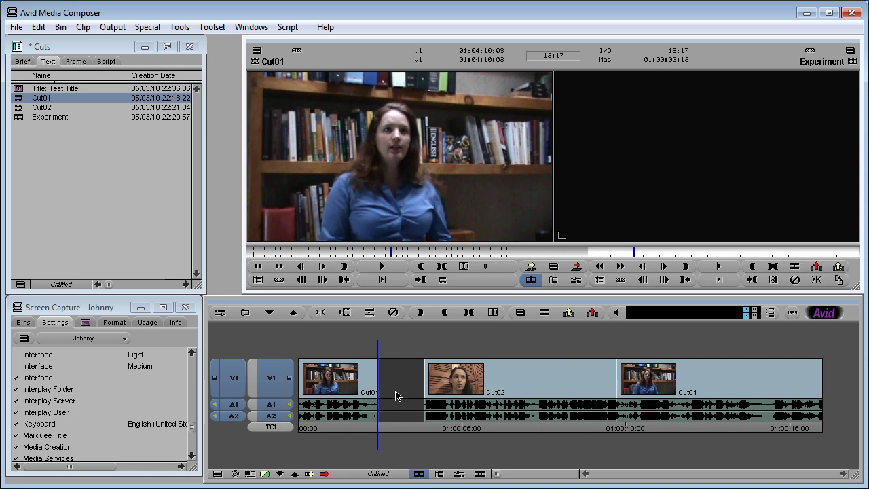
Mark an In at the gap start and Extend so Cut02 directly follows Cut01, then clear marks.
click(420, 312)
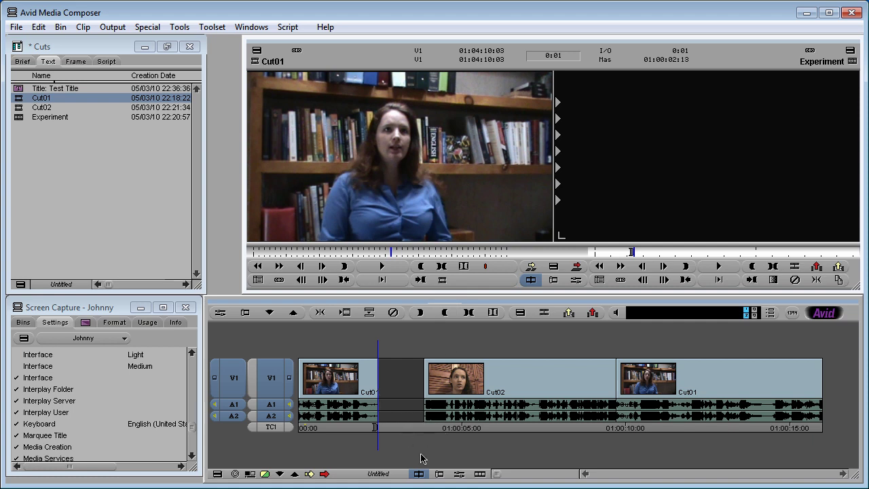
click(326, 317)
drag(499, 408, 411, 410)
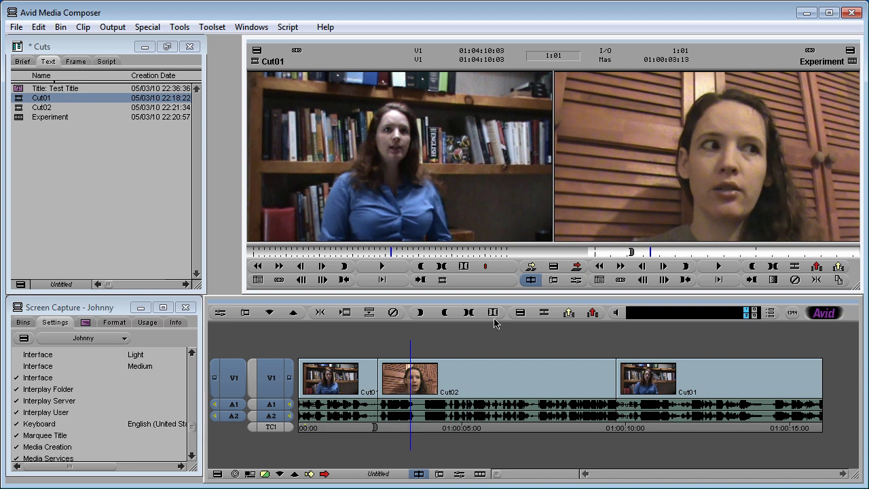
click(468, 312)
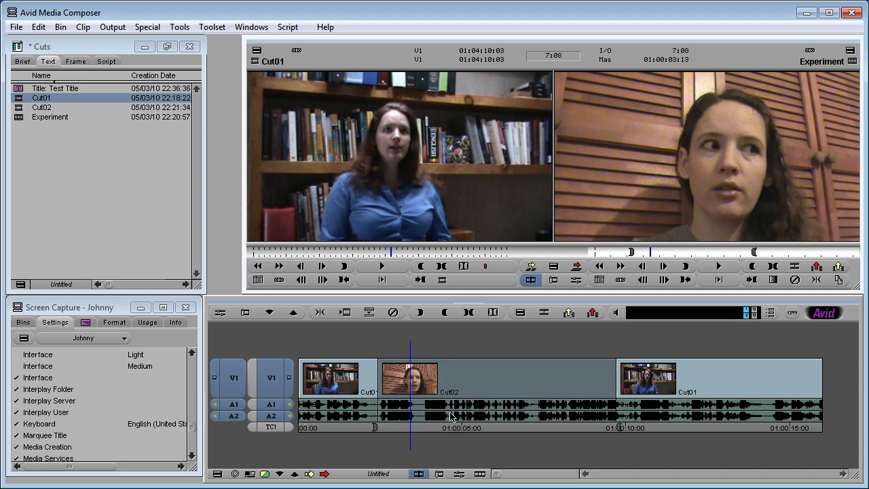
click(493, 312)
Mark an In inside Cut02 and Extend Cut01 forward to it, then further.
click(414, 411)
click(373, 412)
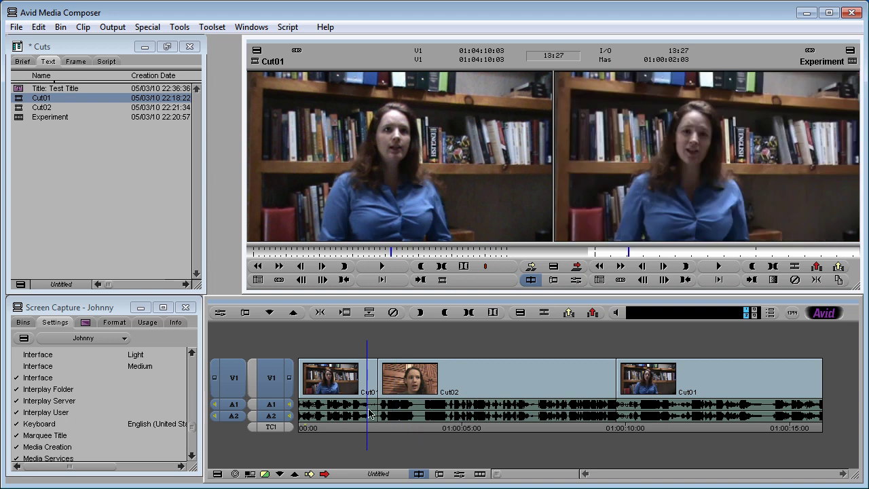
click(411, 392)
drag(411, 393, 436, 403)
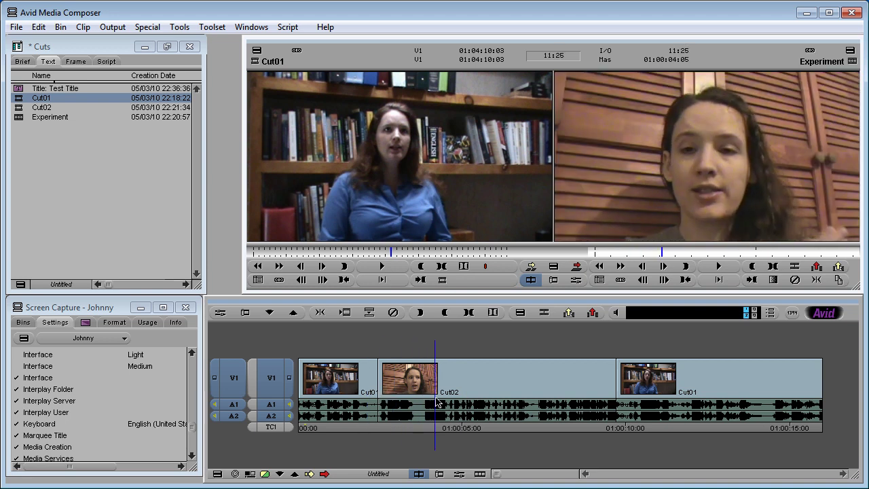
click(445, 312)
click(313, 317)
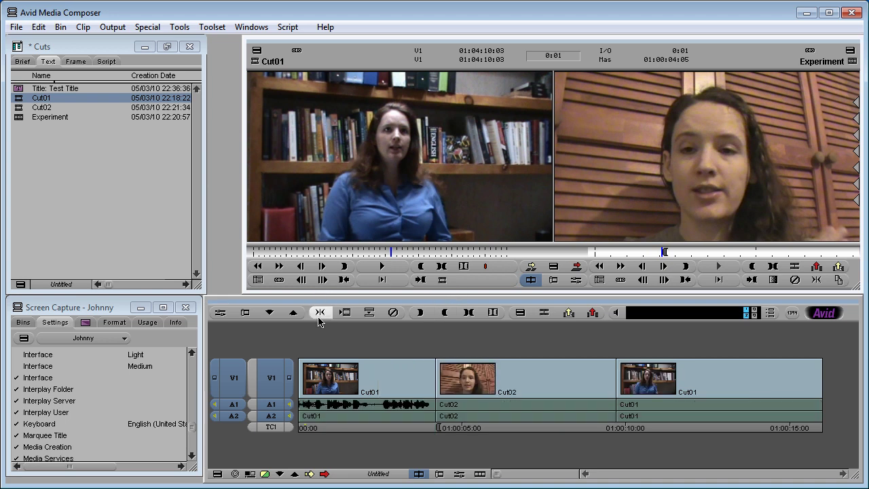
drag(438, 403, 478, 411)
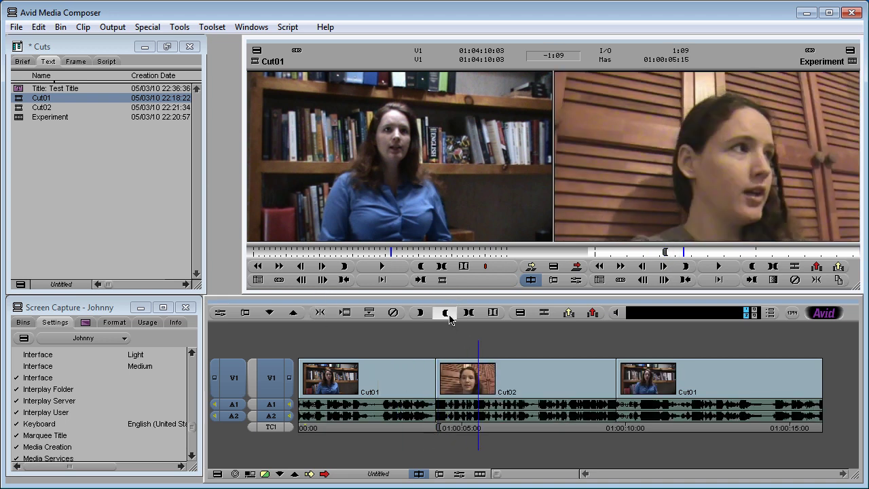
click(321, 313)
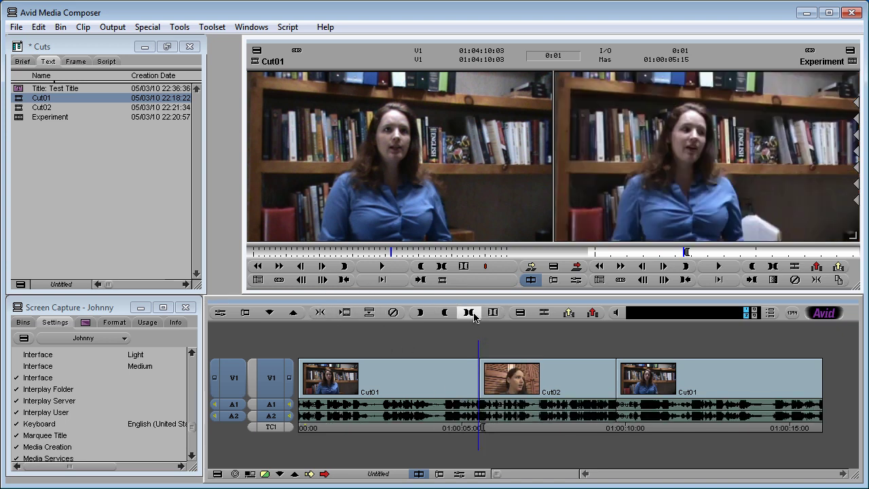
Extend Cut02 back to around 01:00:02:12, play it, and mark IN/OUT on Cut02.
click(450, 392)
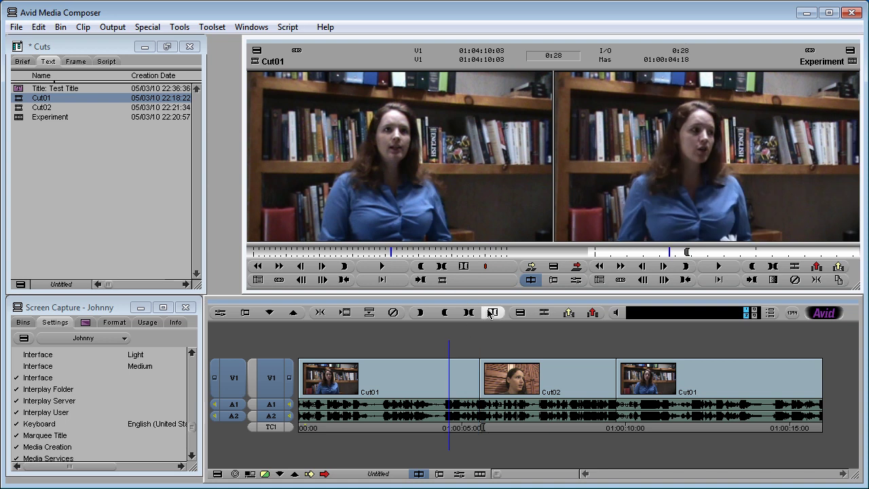
click(431, 346)
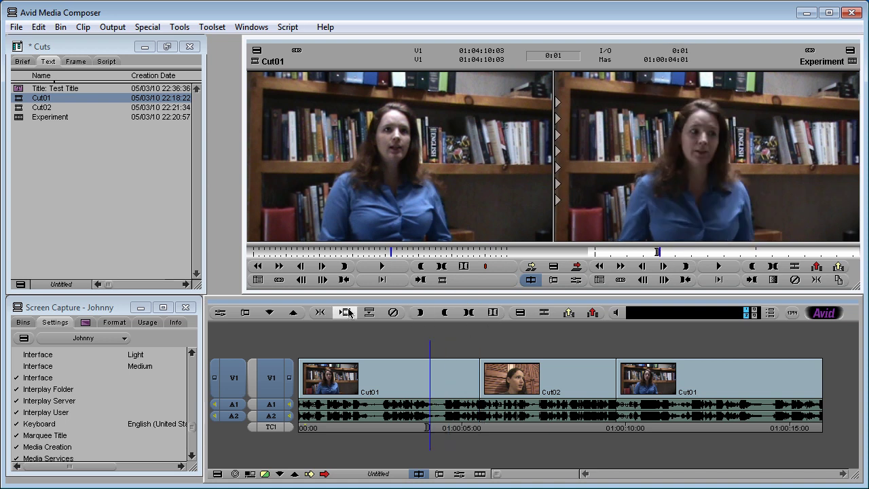
click(319, 312)
click(377, 407)
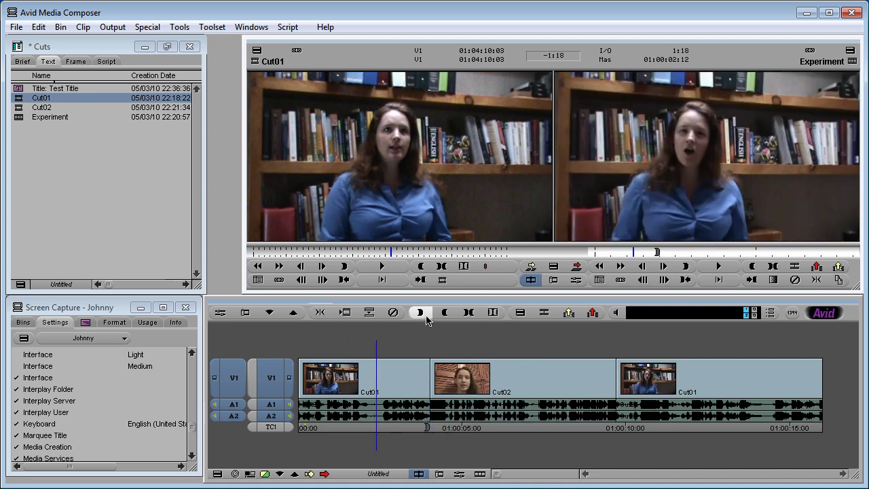
click(319, 312)
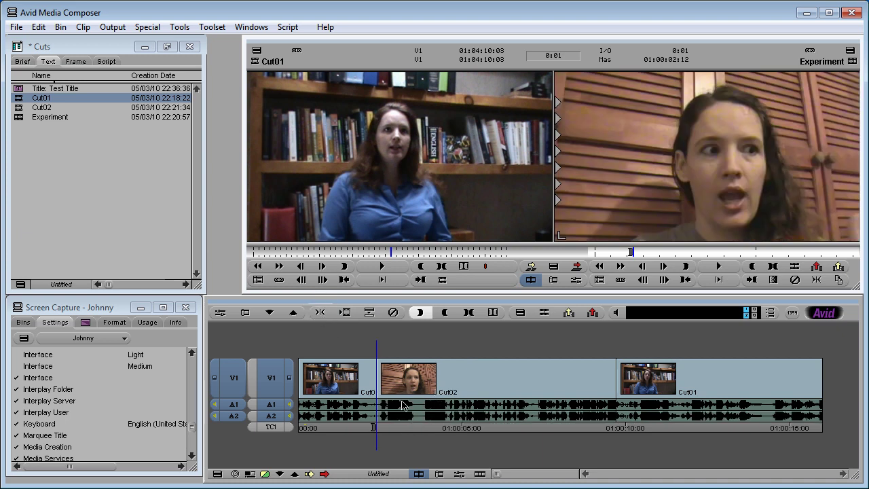
key(space)
key(space)
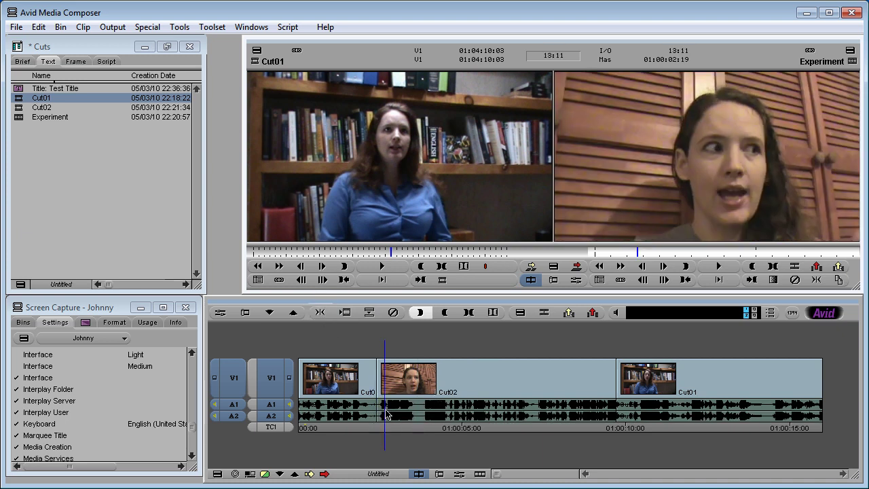
click(415, 410)
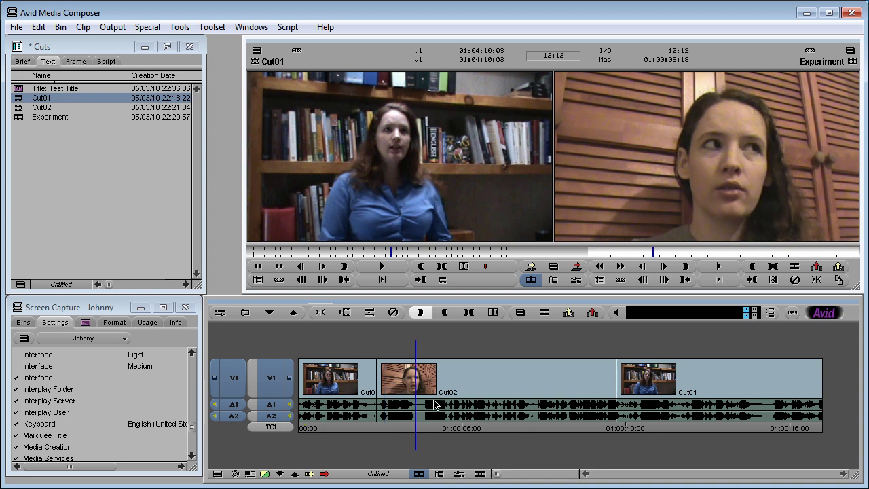
click(471, 316)
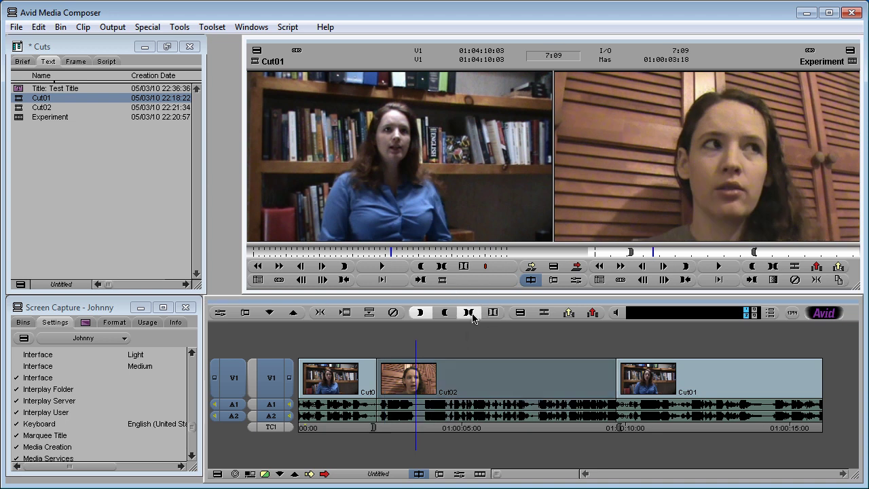
Try extending Cut01 over the marked Cut02 span, undo it, and move the playhead near Cut02's end.
click(321, 315)
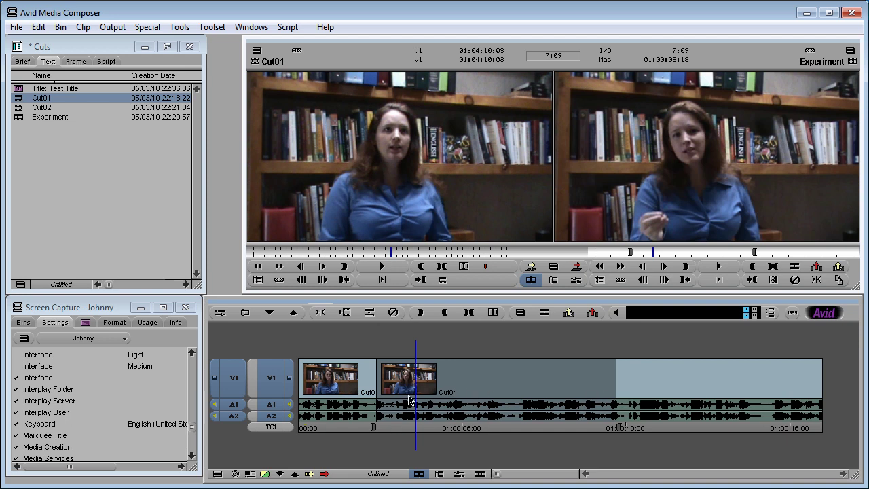
click(446, 398)
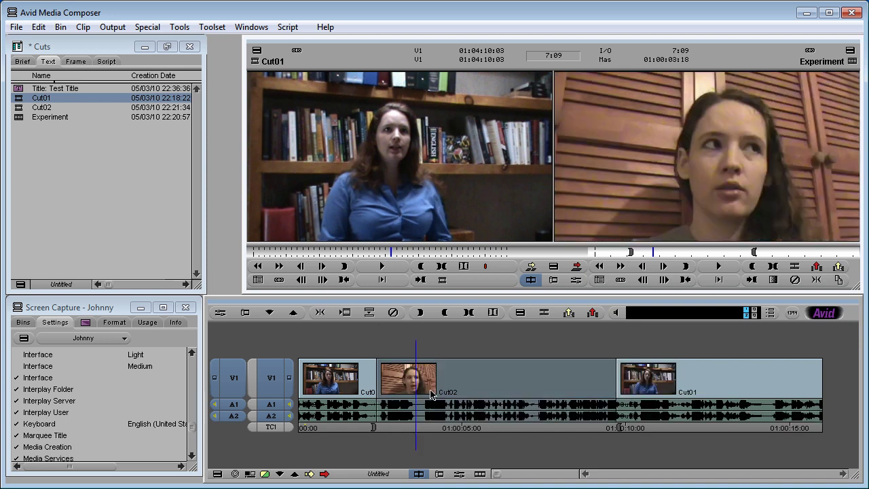
click(413, 392)
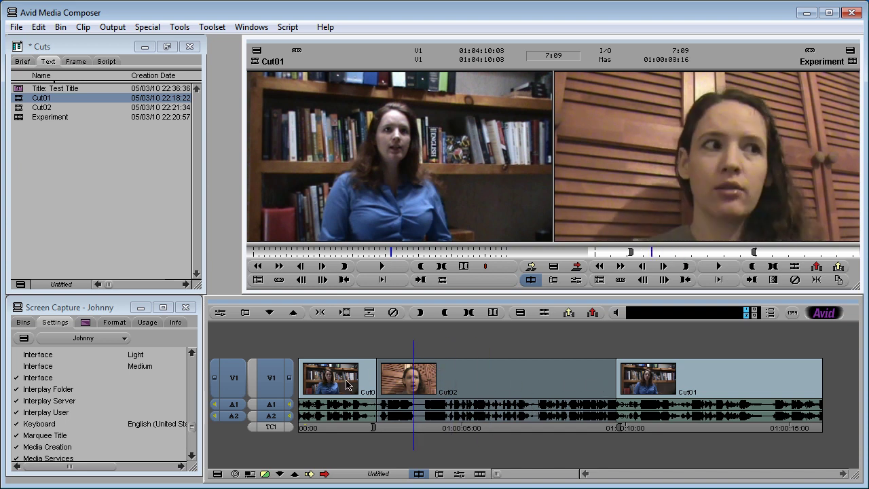
click(344, 385)
click(607, 396)
click(614, 396)
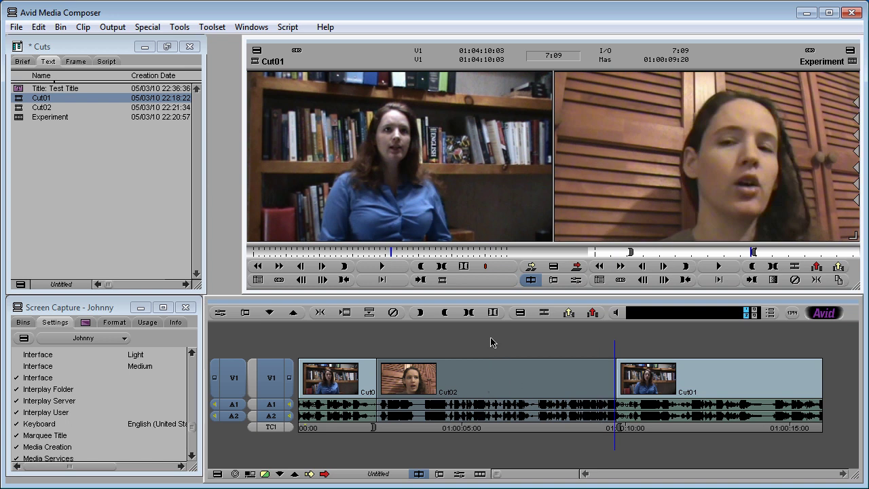
Clear the marks, set an OUT mark on Cut02's last frame, then extract and undo the extract.
click(492, 312)
click(588, 399)
click(617, 387)
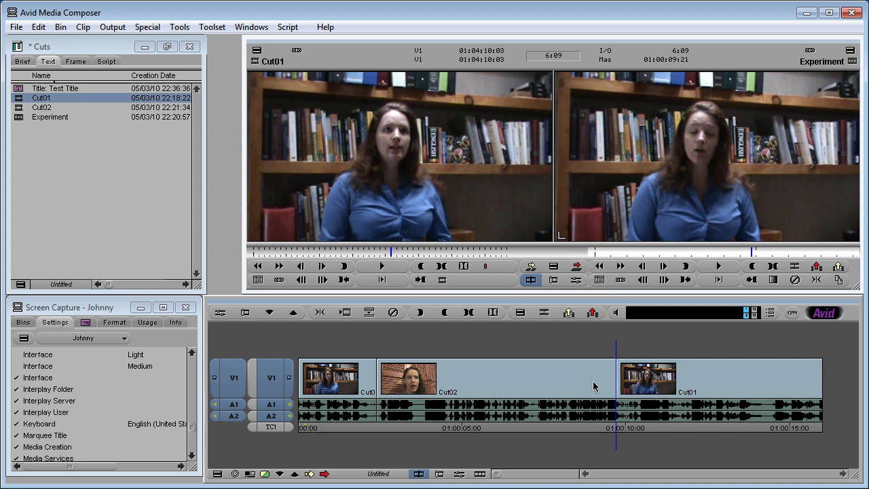
key(Left)
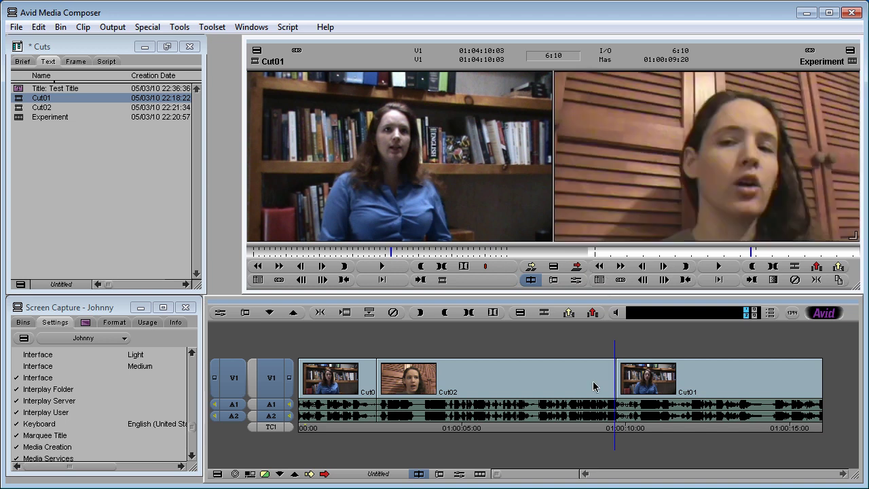
click(448, 317)
click(320, 313)
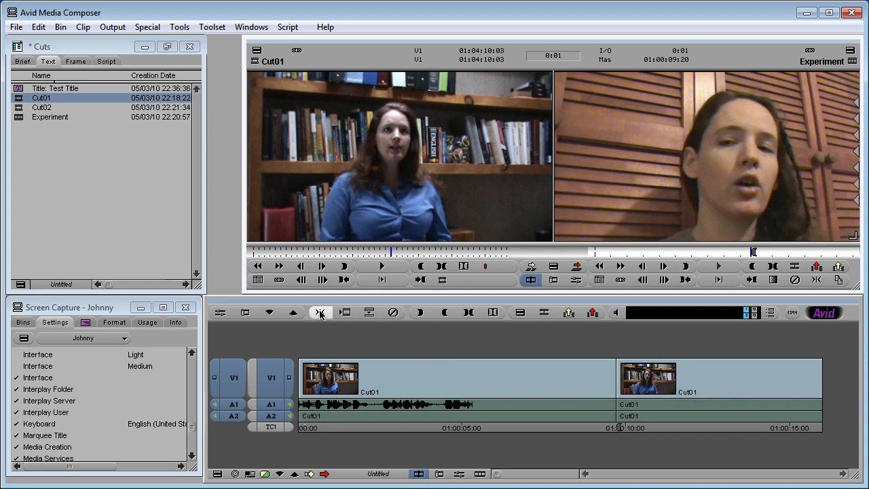
key(ctrl+z)
Zoom the timeline in and set an IN mark on Cut02's last frame.
click(622, 411)
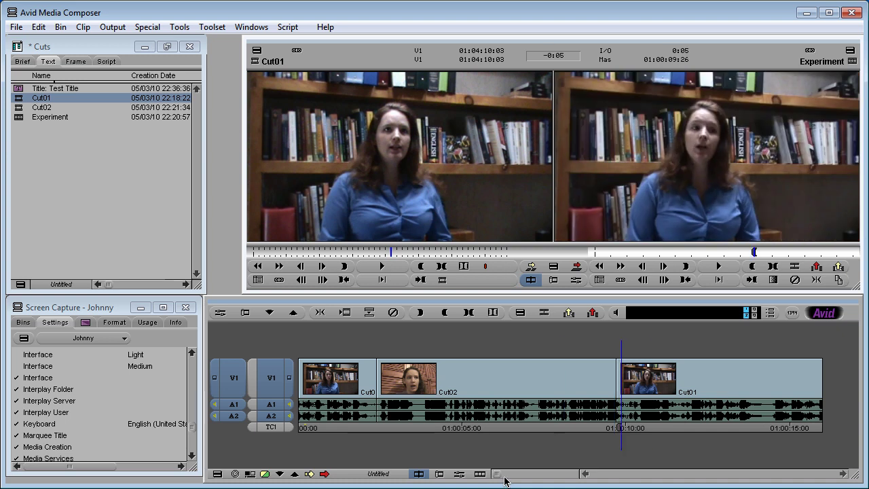
drag(504, 479, 574, 475)
key(Left)
key(Left)
key(Left)
key(Left)
key(Left)
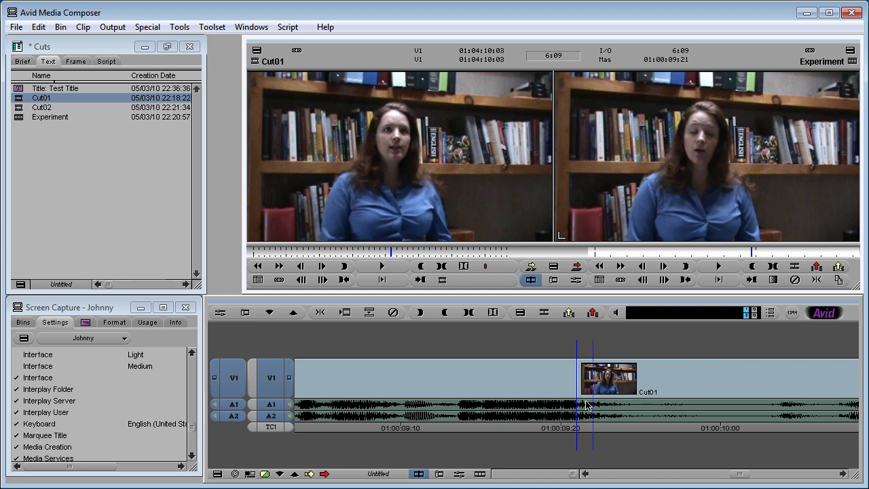
click(577, 405)
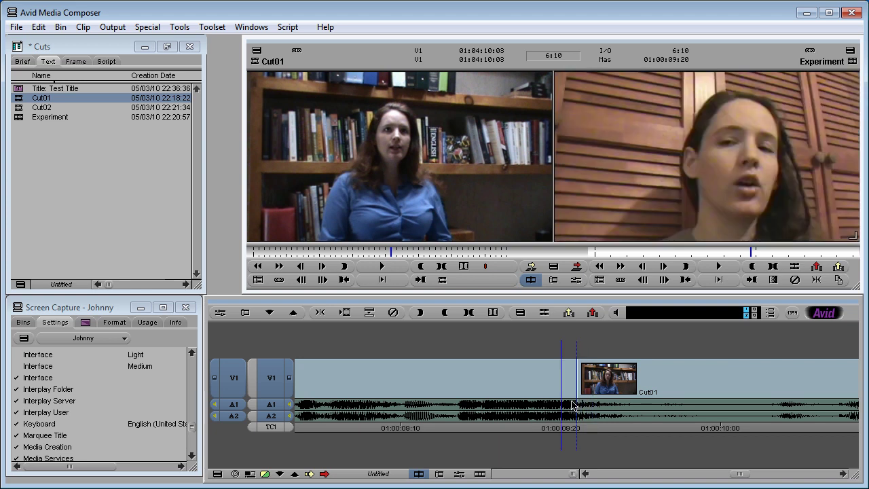
key(i)
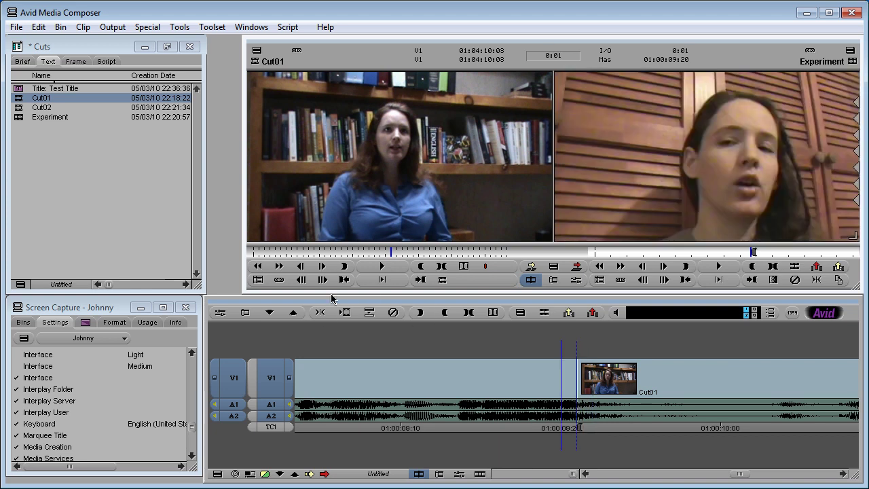
Extend the first Cut01 forward over Cut02, zoom out to check it, then switch to Notepad.
click(320, 312)
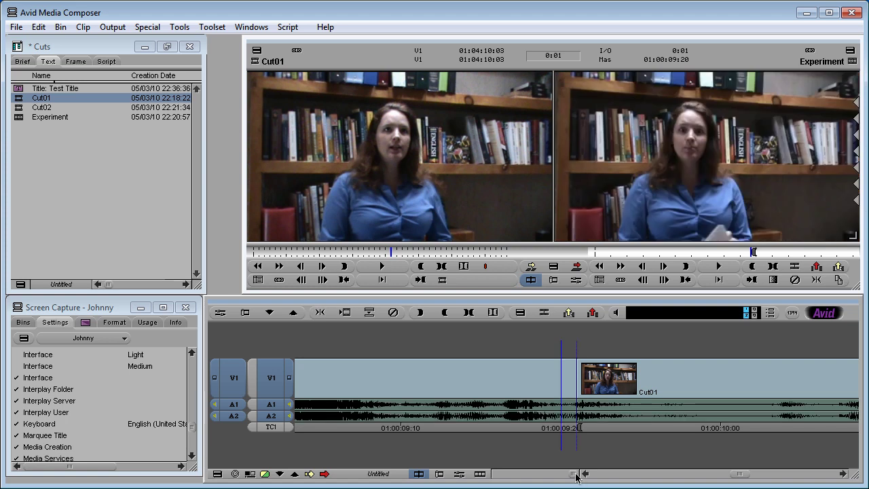
drag(576, 477, 496, 475)
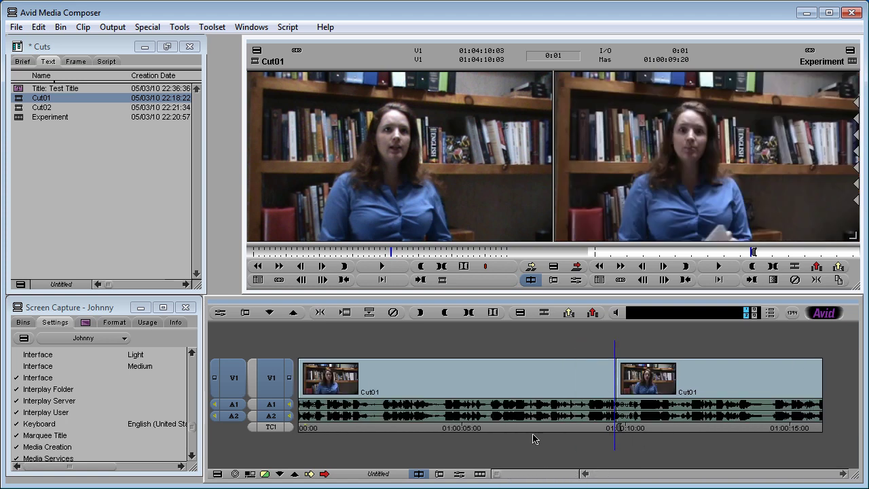
mouse_move(545, 411)
mouse_down()
mouse_move(305, 413)
mouse_move(709, 410)
mouse_move(545, 415)
mouse_up()
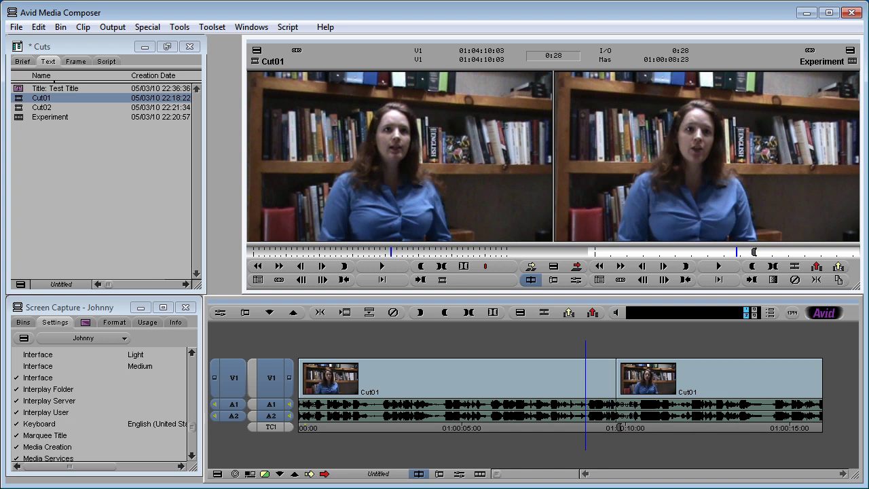
key(alt+Tab)
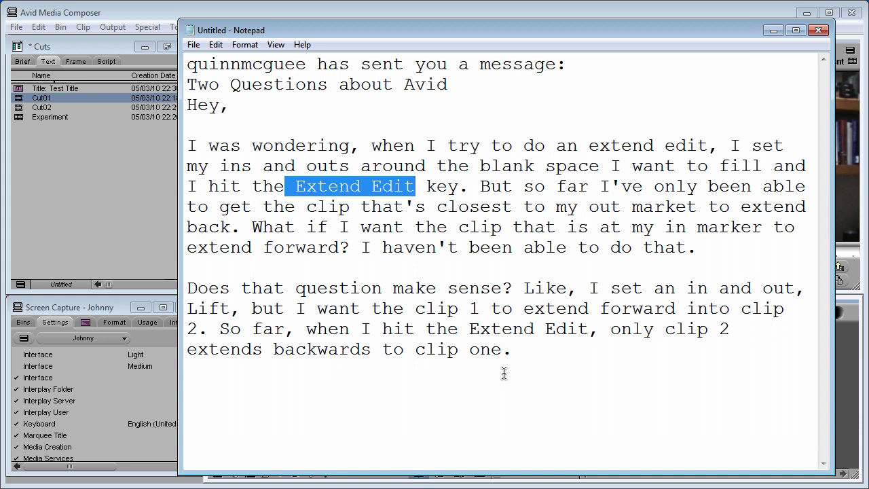
Minimize the Notepad message to reveal the sequence of two Cut01 clips.
click(773, 30)
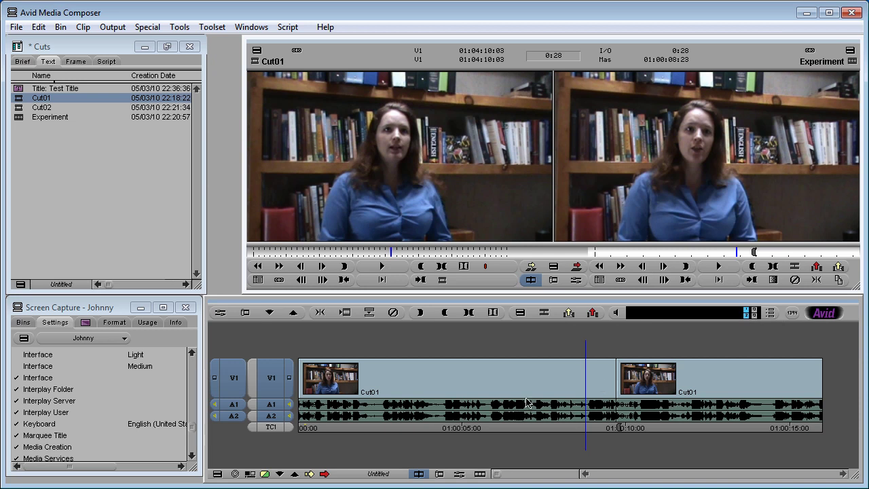
Add a V2 video track, patch the source to V2, and load Title: Test Title.
key(ctrl+y)
drag(234, 396, 234, 357)
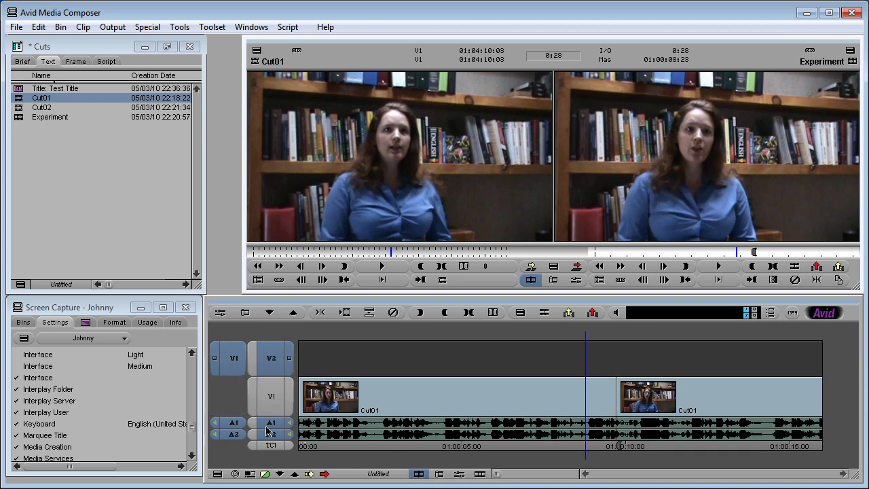
drag(19, 89, 431, 138)
Mark IN and OUT over the first Cut01, overwrite Test Title onto V2, and clear the marks.
click(355, 397)
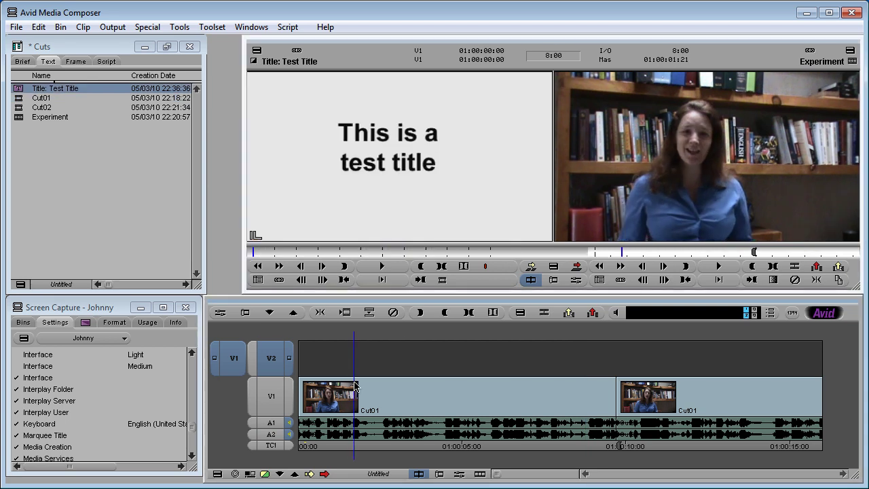
key(i)
click(447, 415)
key(o)
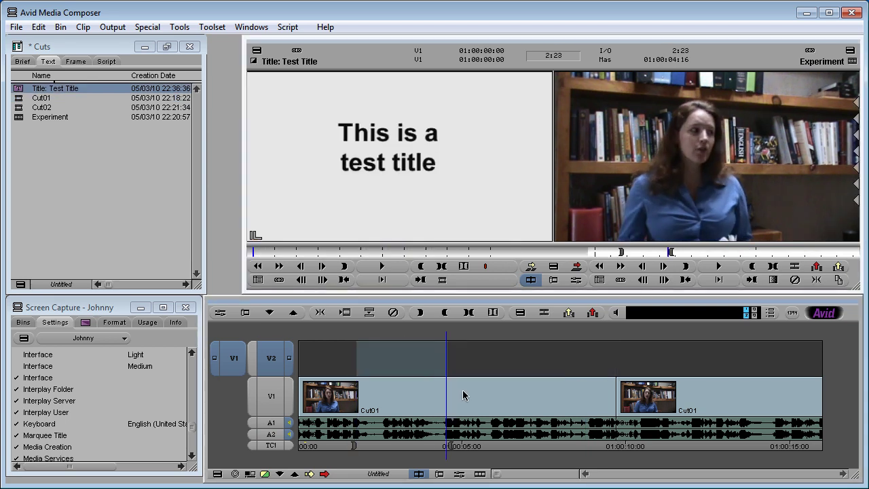
key(b)
drag(417, 397, 533, 400)
key(g)
key(a)
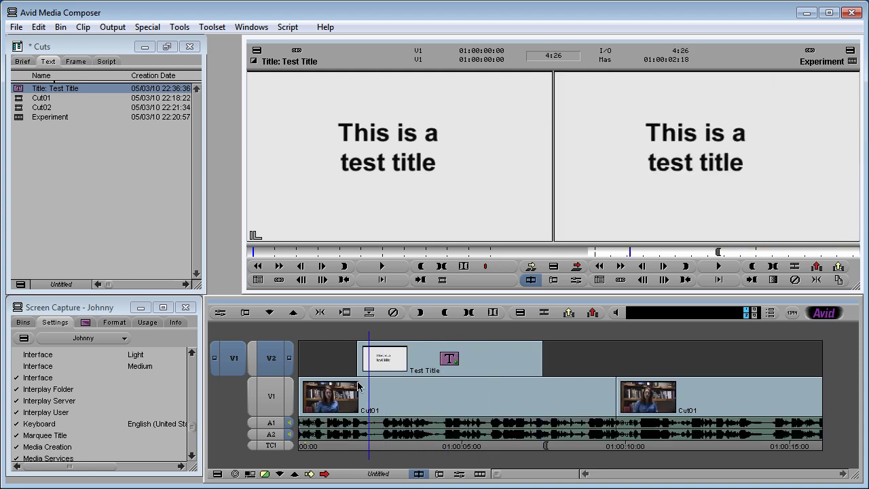